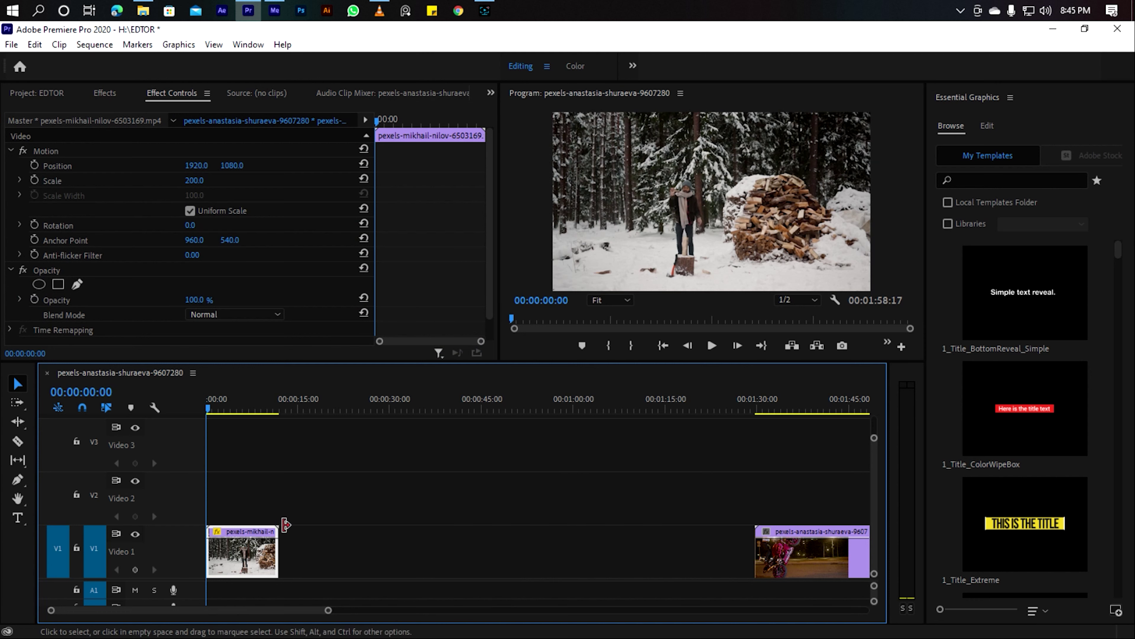
Duplicate the snowy forest clip from Video 1 onto Video 2 and apply the Tint effect to the copy
scroll(288, 619, up, 1)
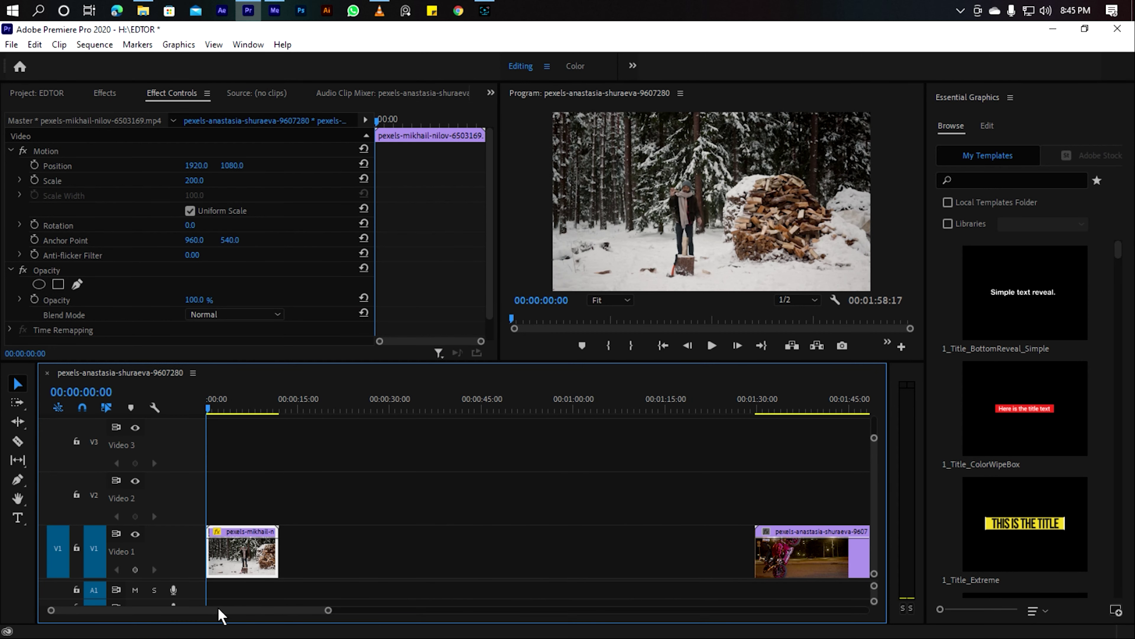
drag(242, 561, 240, 511)
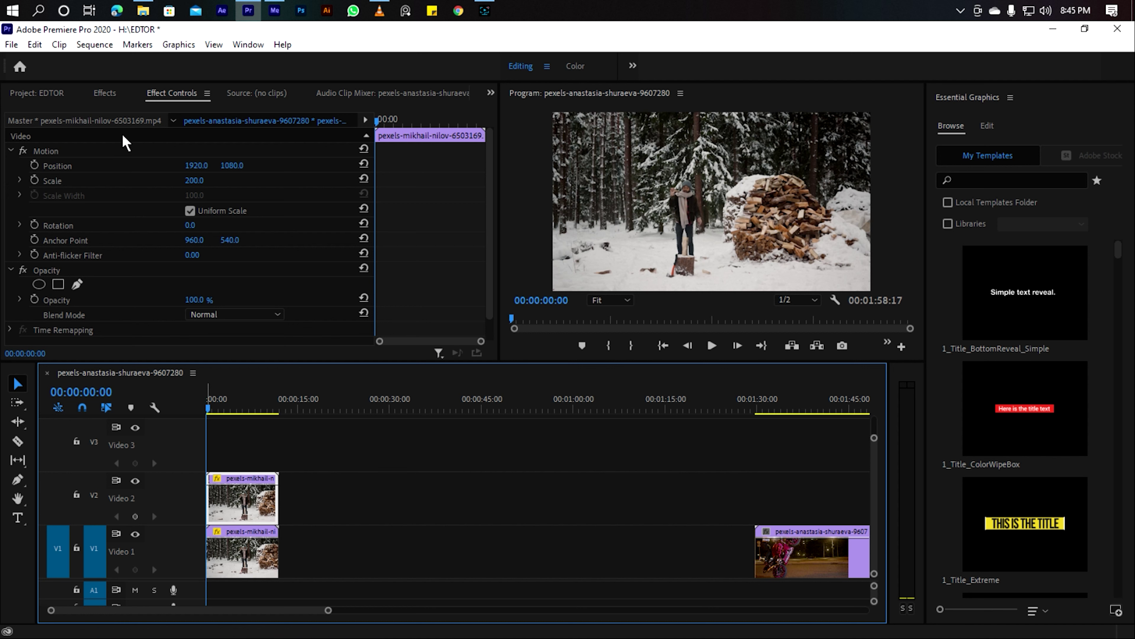
click(104, 94)
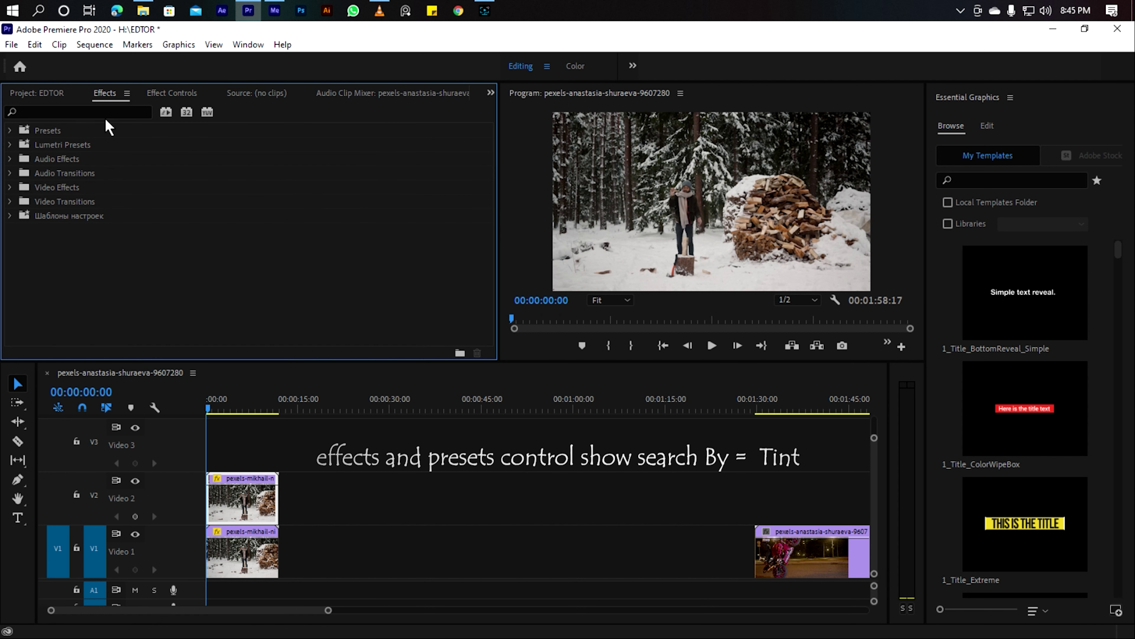
click(105, 111)
text(TINT)
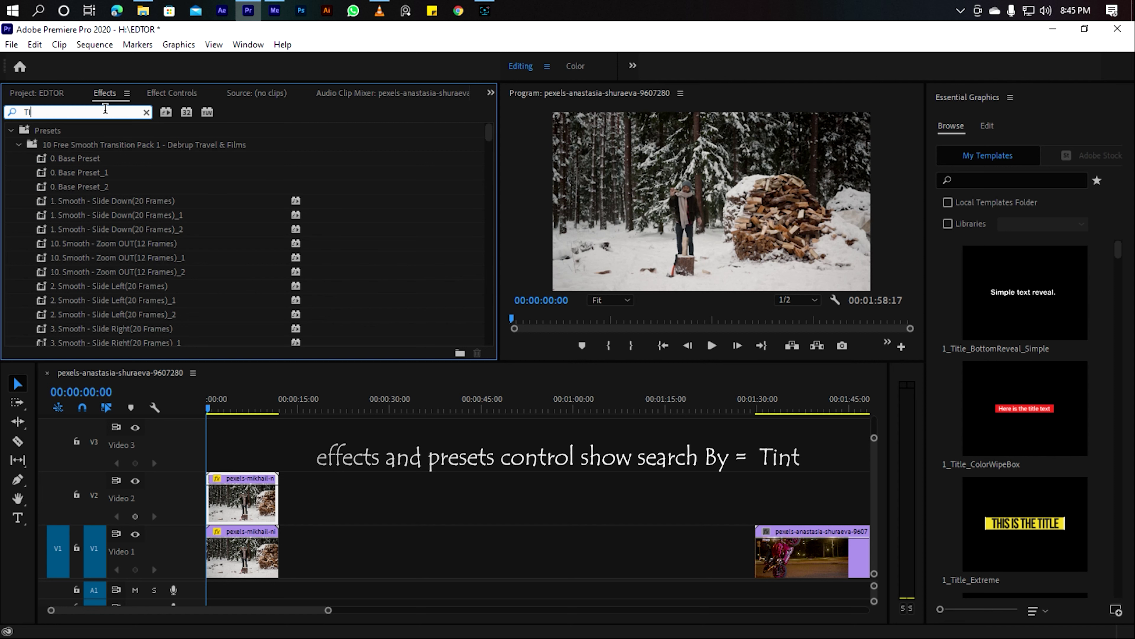
drag(56, 215, 242, 496)
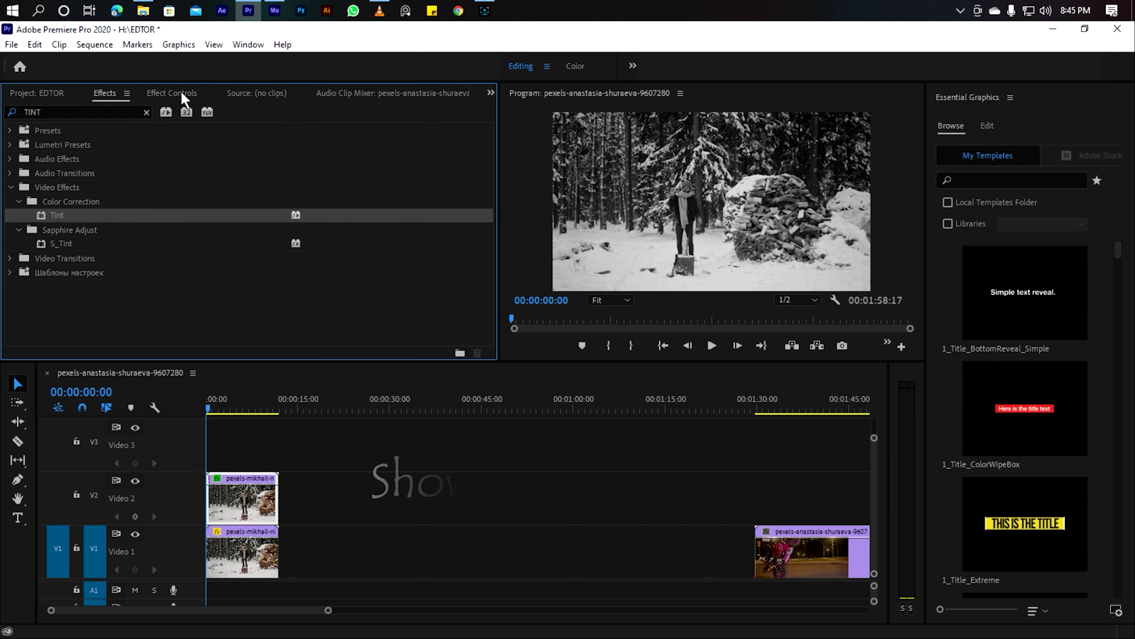
Map the Tint effect's black to dark red 690000 and its white to bright red D80000
click(179, 92)
scroll(141, 224, down, 3)
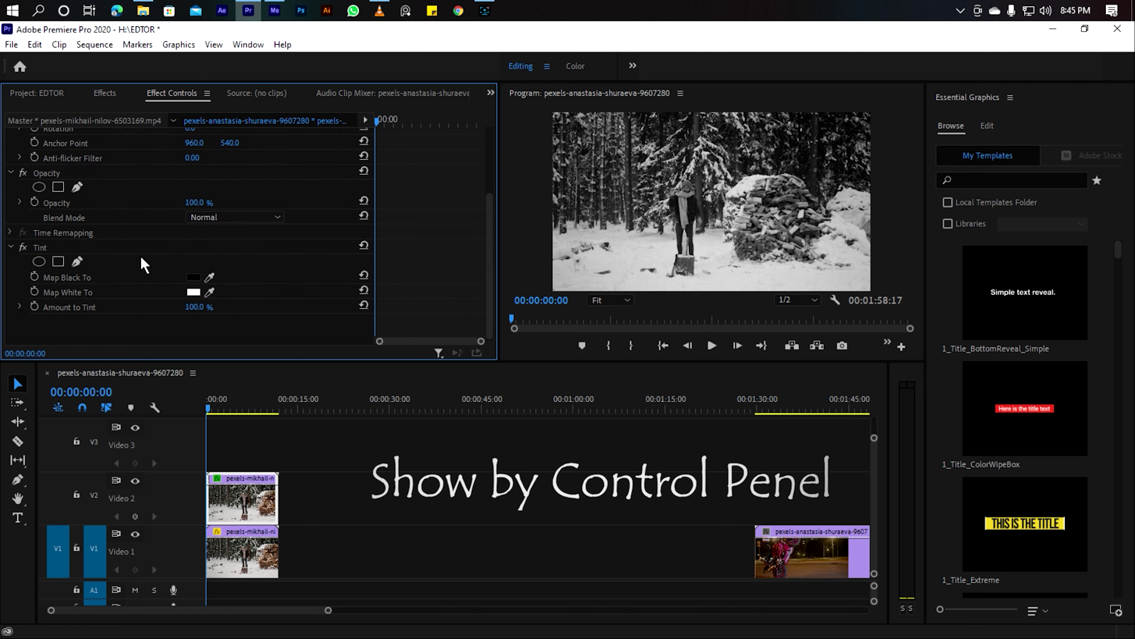
click(193, 278)
drag(560, 276, 577, 319)
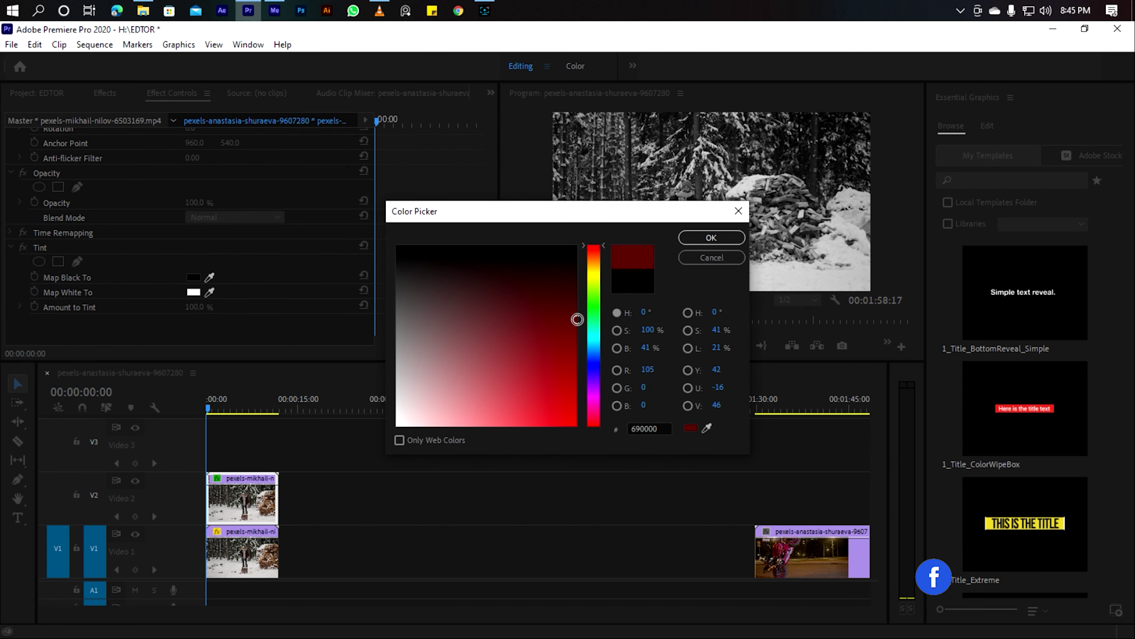
click(711, 237)
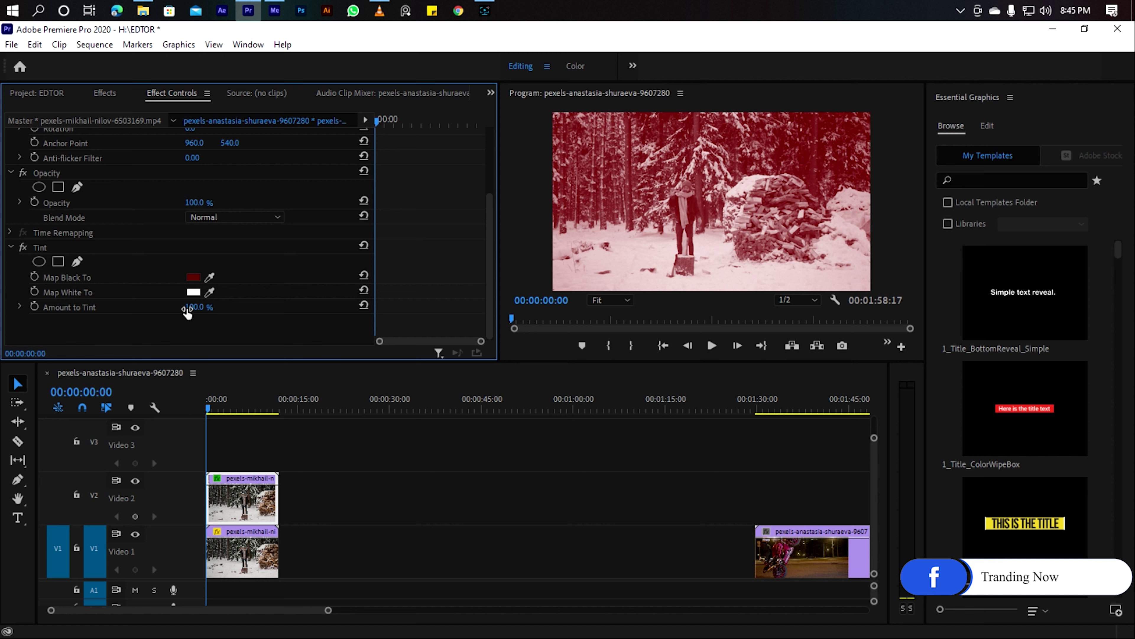
click(194, 292)
click(575, 398)
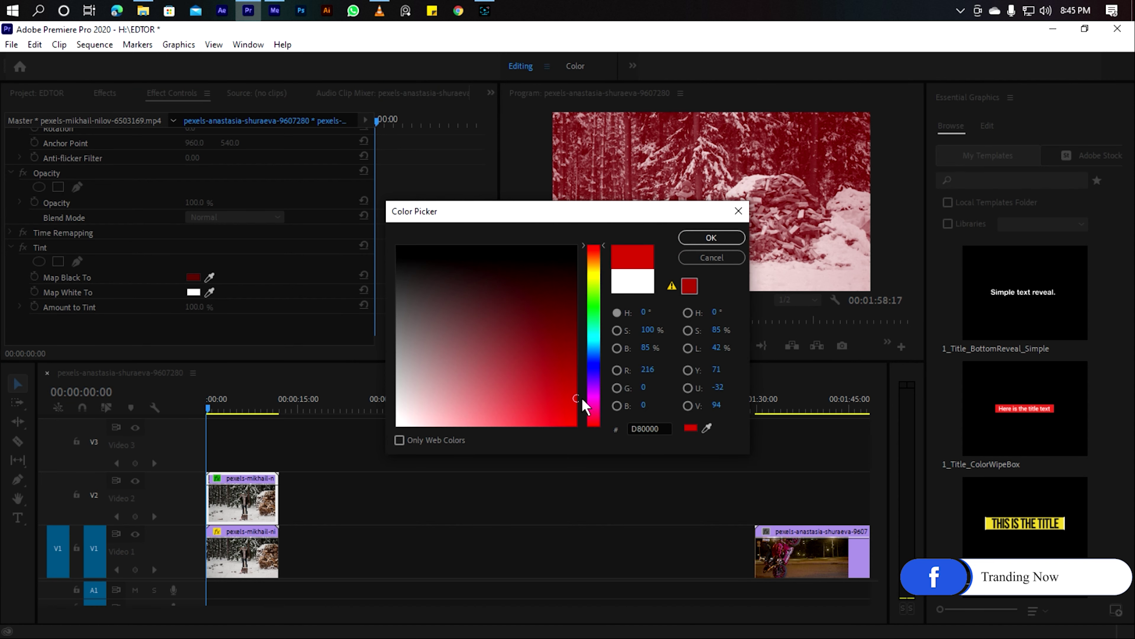
click(711, 238)
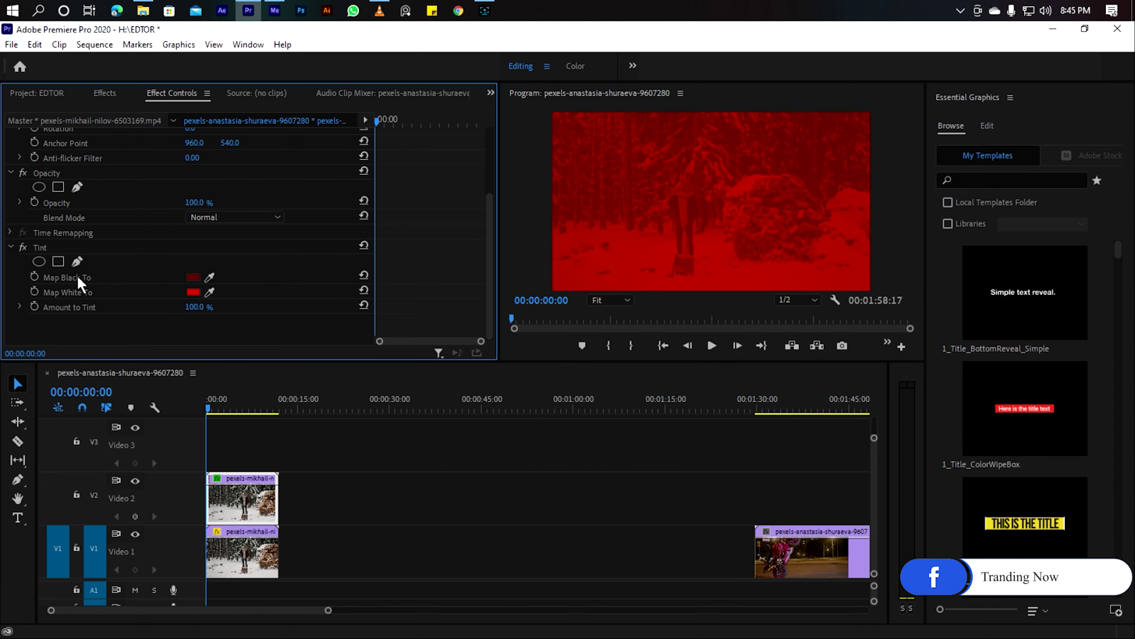
Find the Gaussian Blur video effect and apply it to the tinted clip on Video 2
click(106, 92)
click(93, 111)
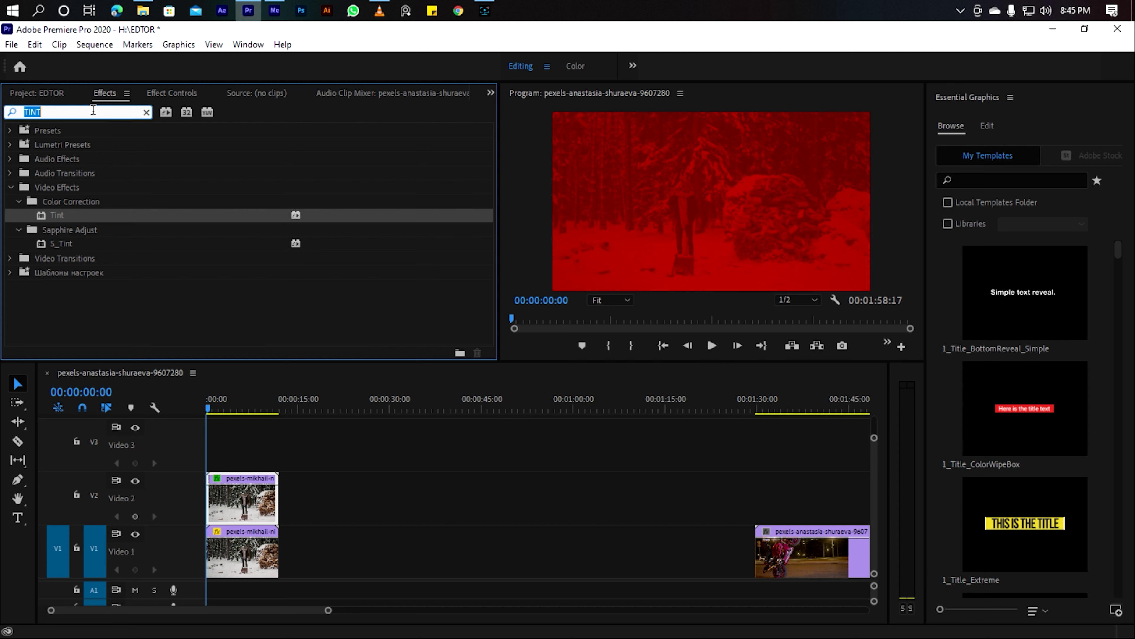
text(gau)
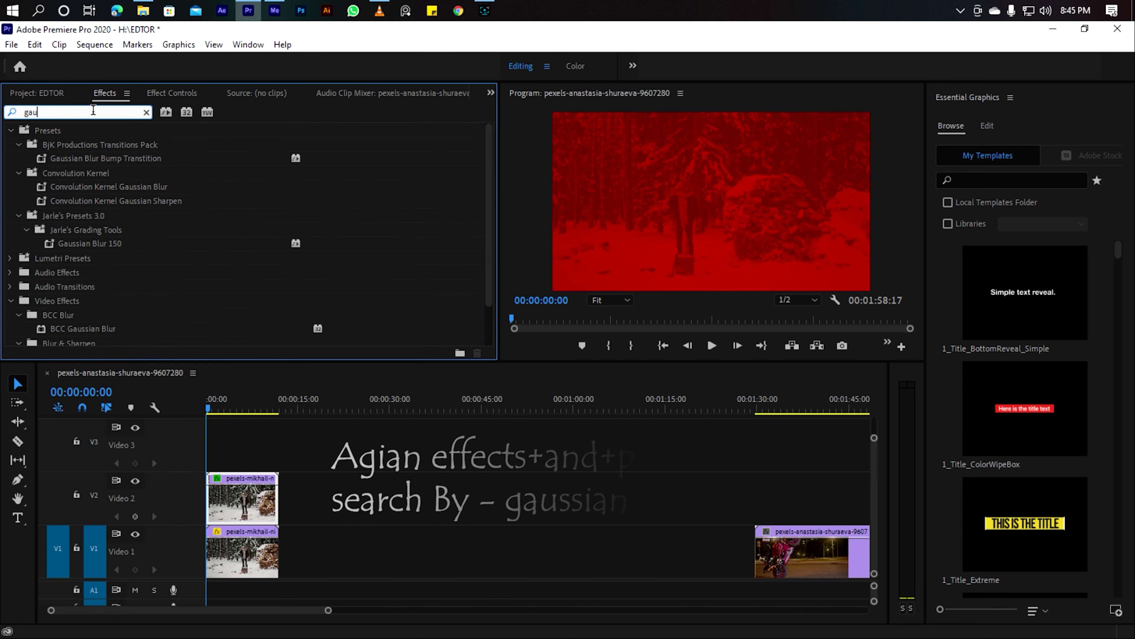
text(ss)
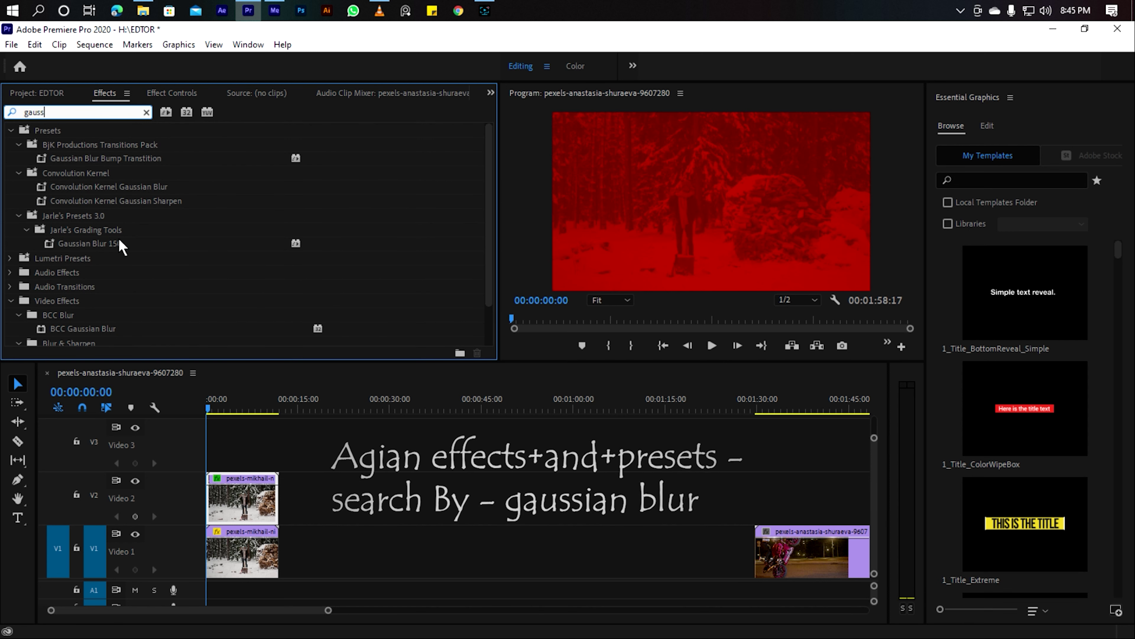
scroll(113, 309, down, 2)
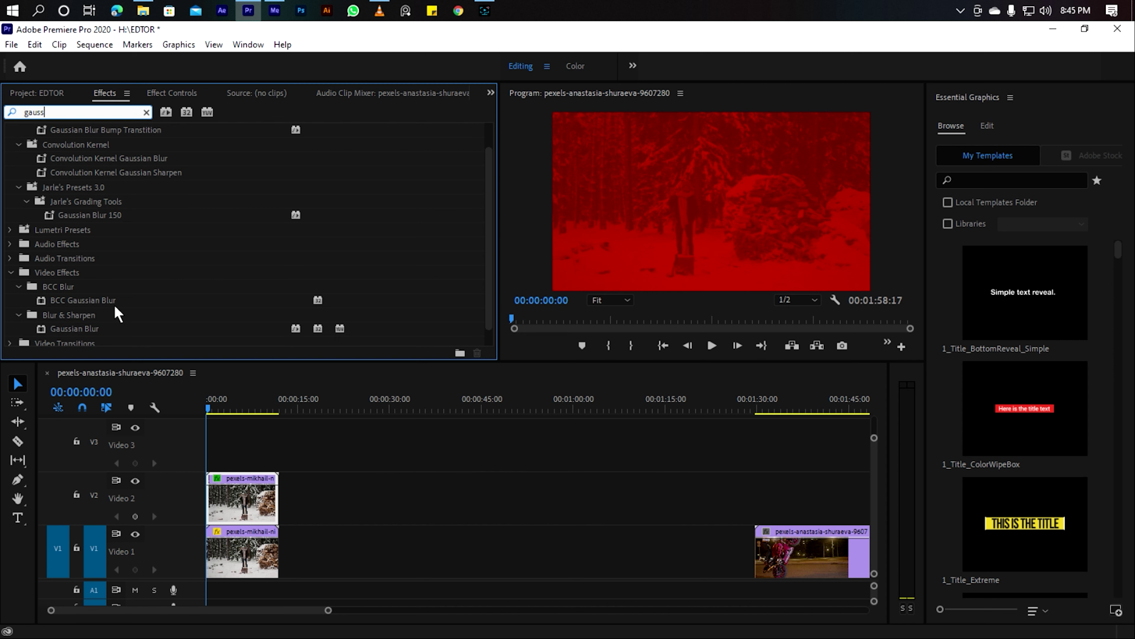
drag(95, 328, 255, 481)
Set the Gaussian Blur blurriness to 47 and scale the Video 2 clip to 207
click(175, 91)
scroll(127, 280, down, 5)
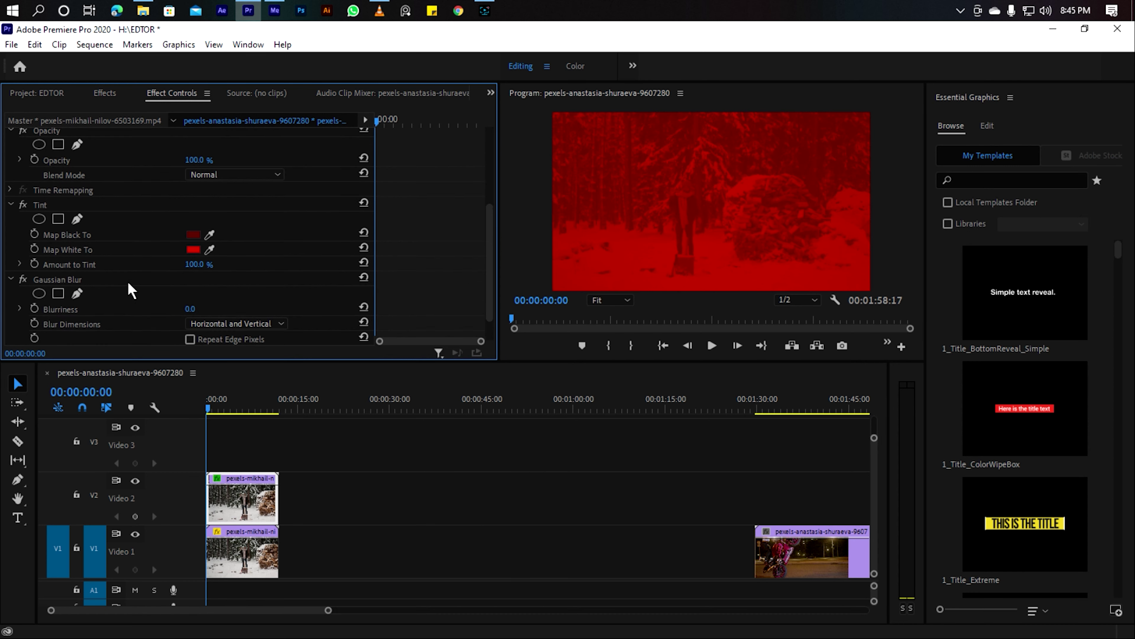
drag(191, 277, 219, 277)
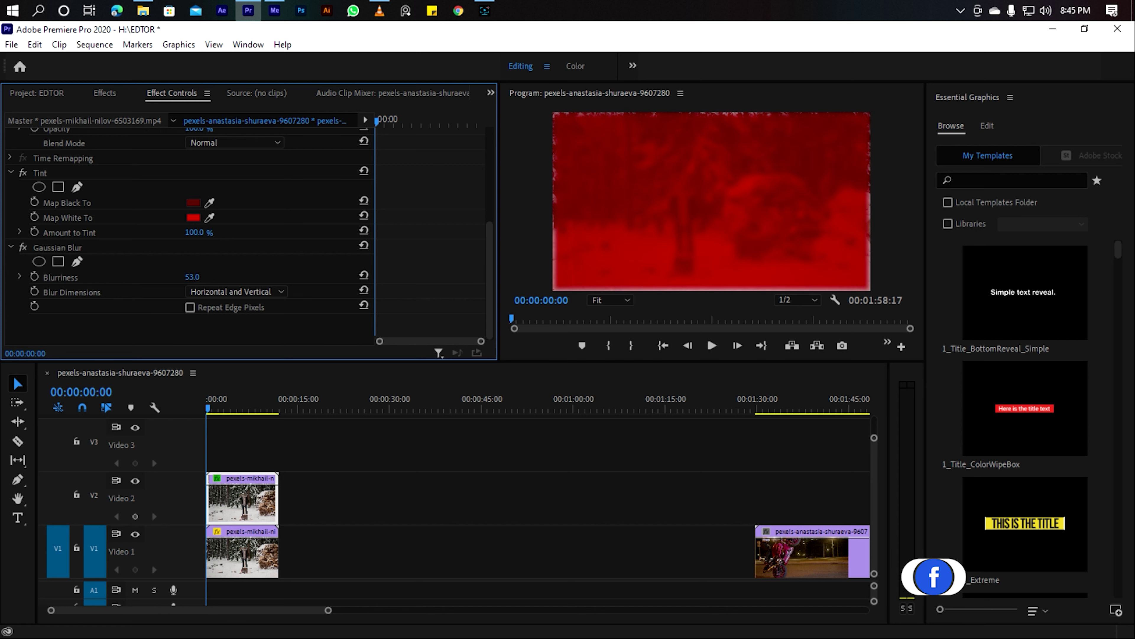
scroll(152, 208, up, 5)
scroll(154, 214, up, 1)
drag(194, 180, 197, 180)
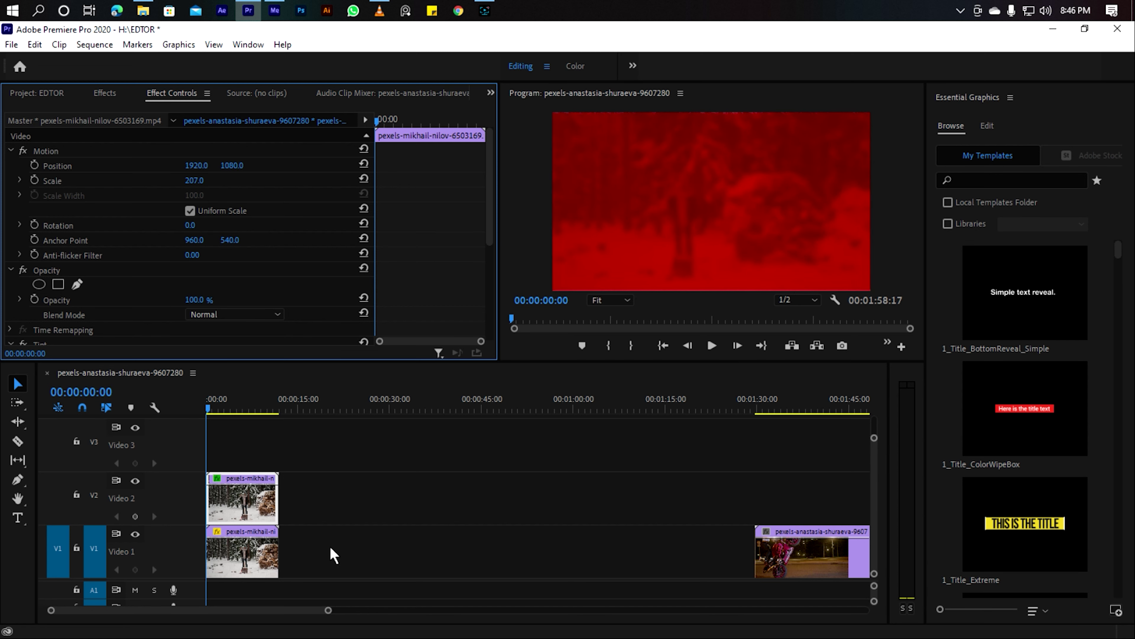
Create a black 3840 × 2160 color matte at 25 fps and place it on Video 3, matching the length of the clips below
key(shift+1)
click(453, 346)
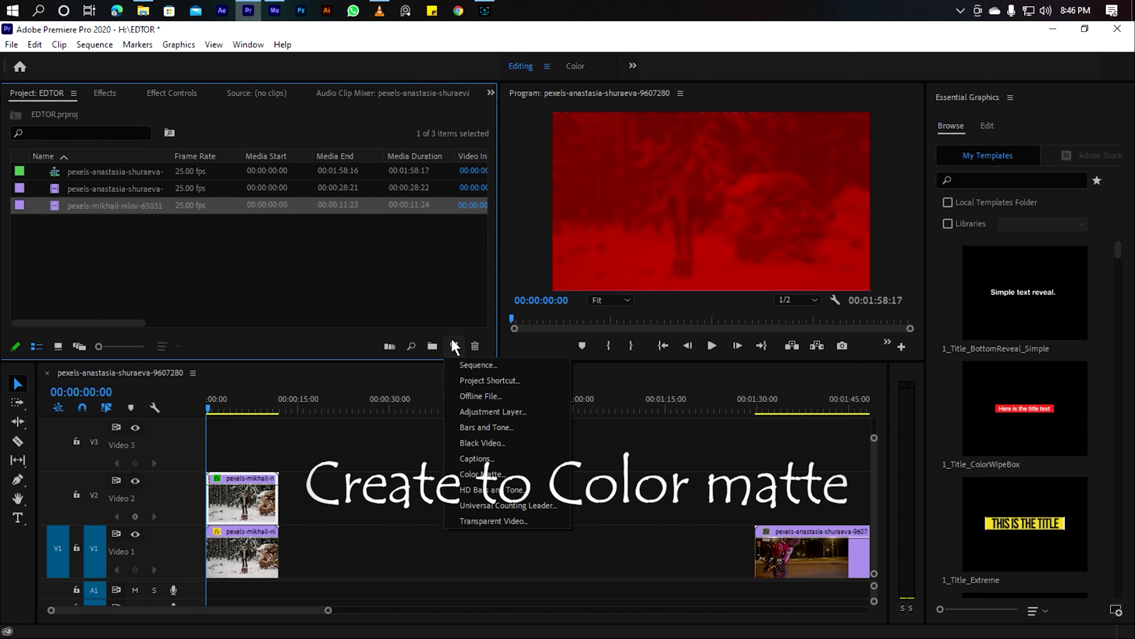
click(481, 474)
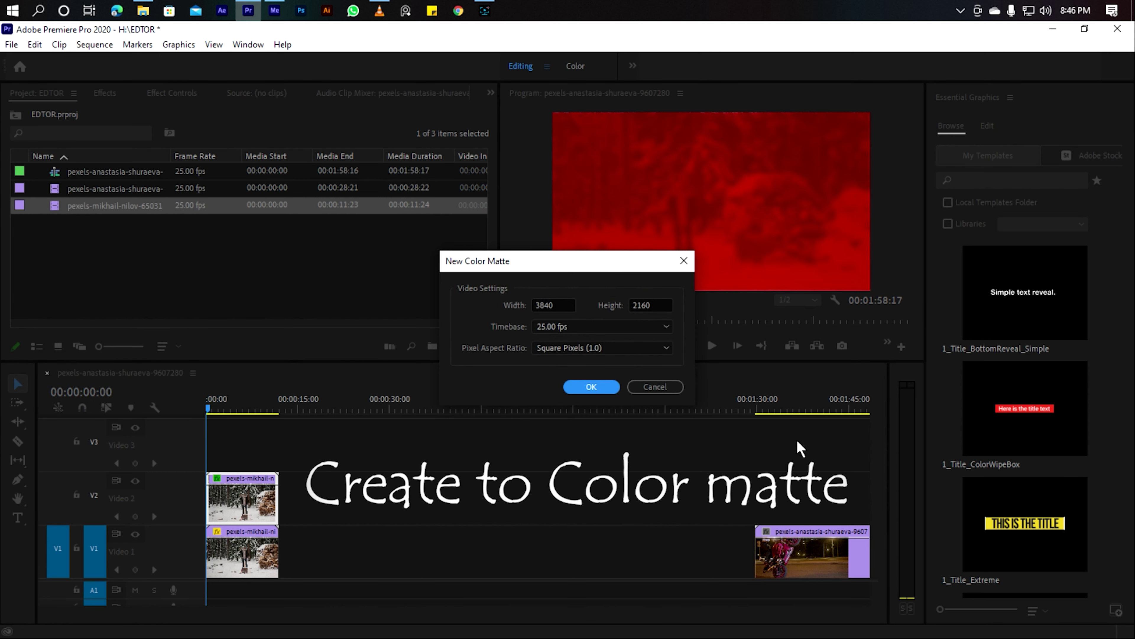
click(589, 387)
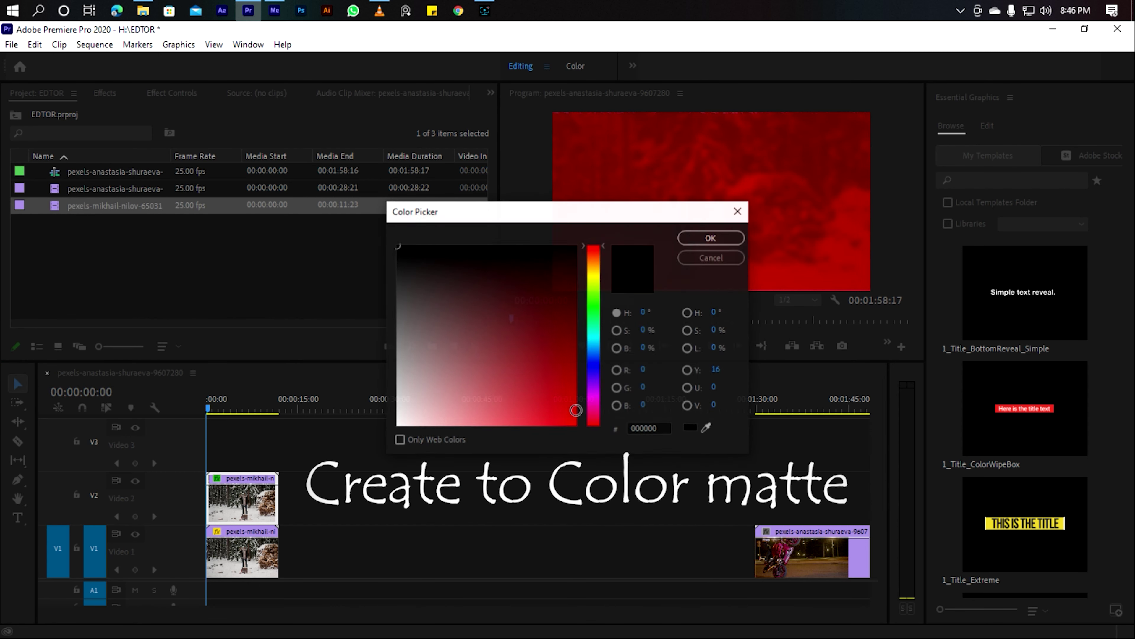
click(702, 237)
click(535, 359)
drag(132, 172, 278, 455)
click(246, 460)
Find the VR Fractal Noise effect and apply it to the color matte on Video 3
click(105, 93)
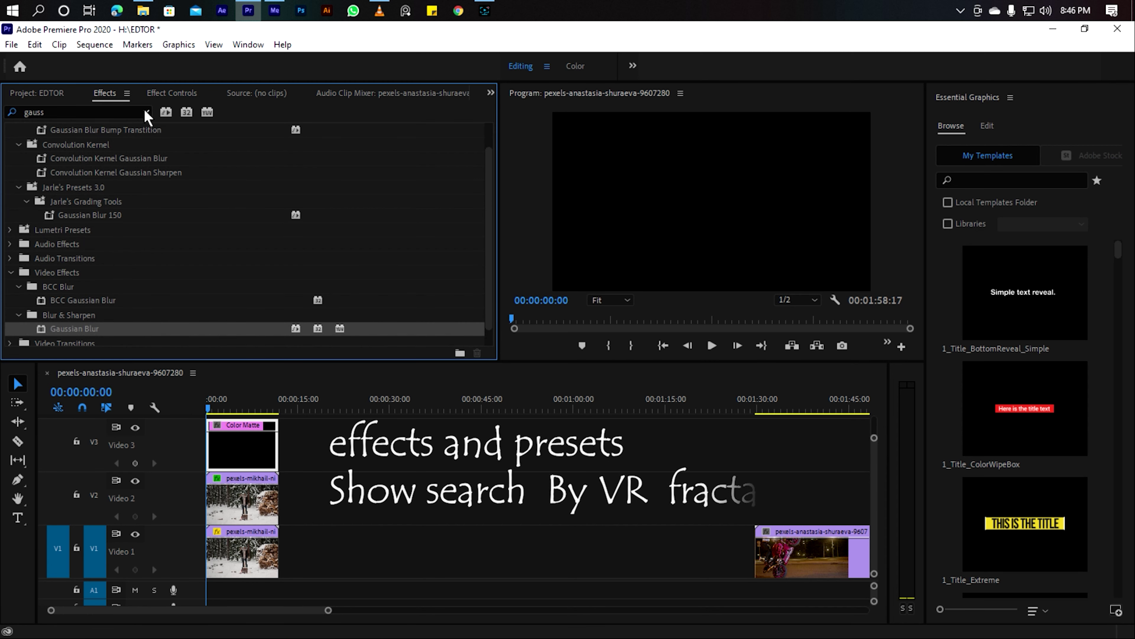
click(146, 112)
click(111, 112)
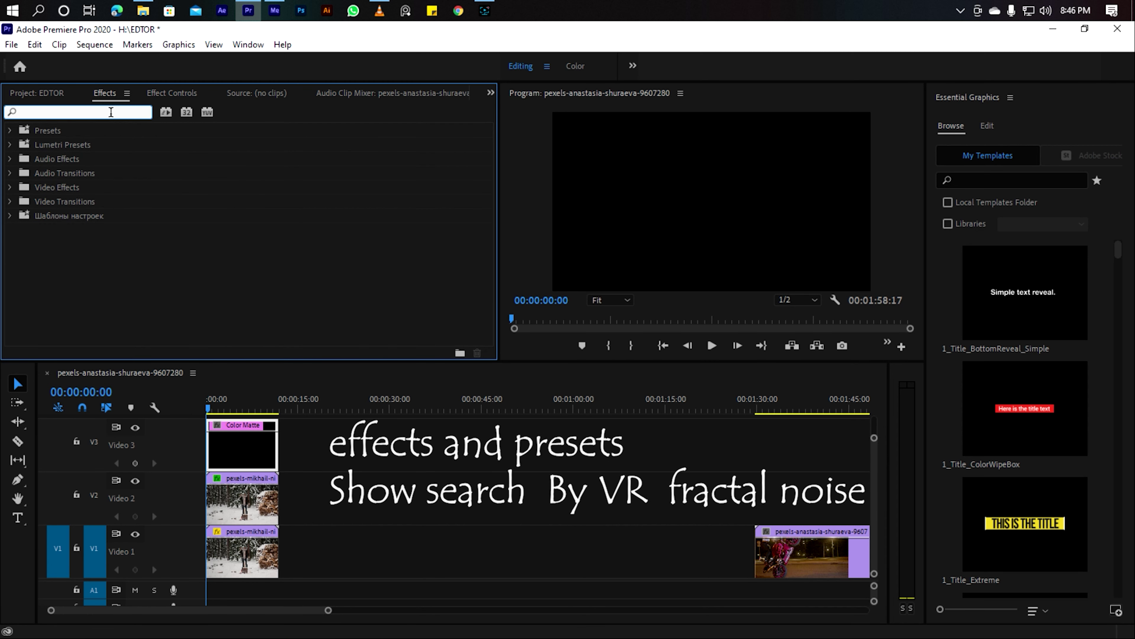
text(vr)
scroll(109, 233, down, 5)
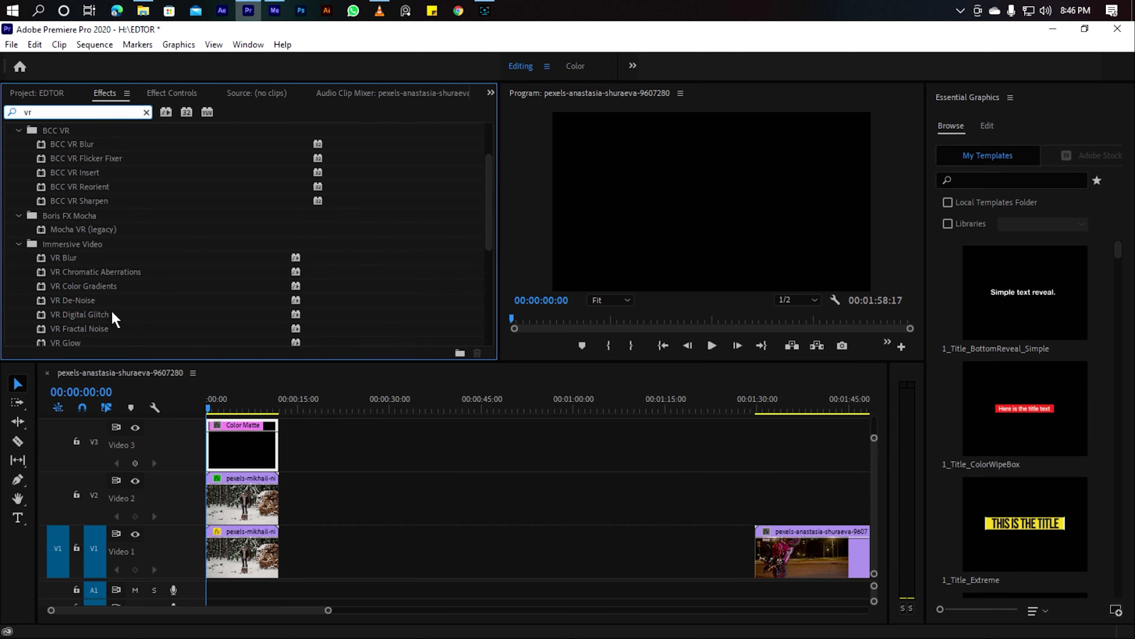
drag(88, 329, 233, 453)
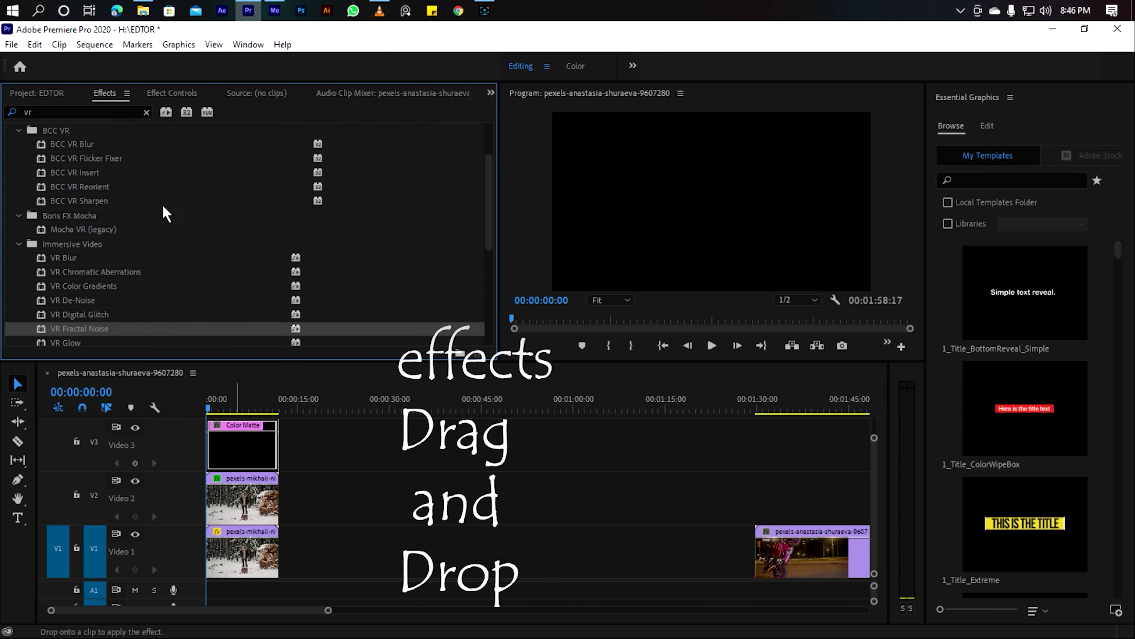
Set the VR Fractal Noise contrast to 400 and its brightness to -50
click(172, 93)
scroll(156, 237, down, 4)
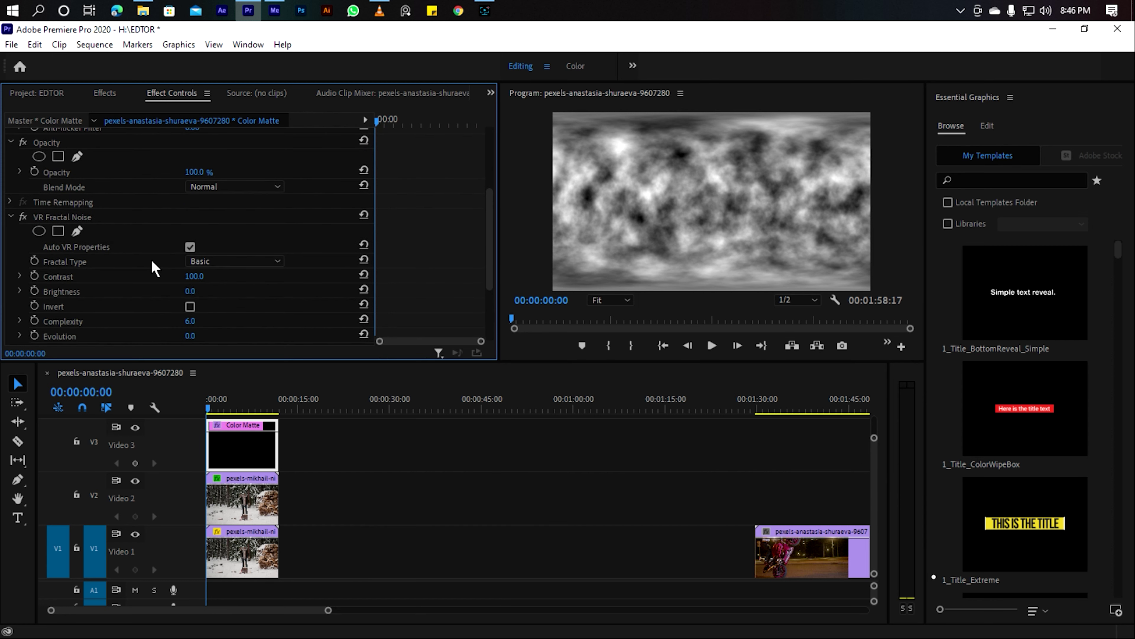
scroll(157, 270, down, 3)
drag(194, 205, 3, 219)
drag(187, 219, 165, 220)
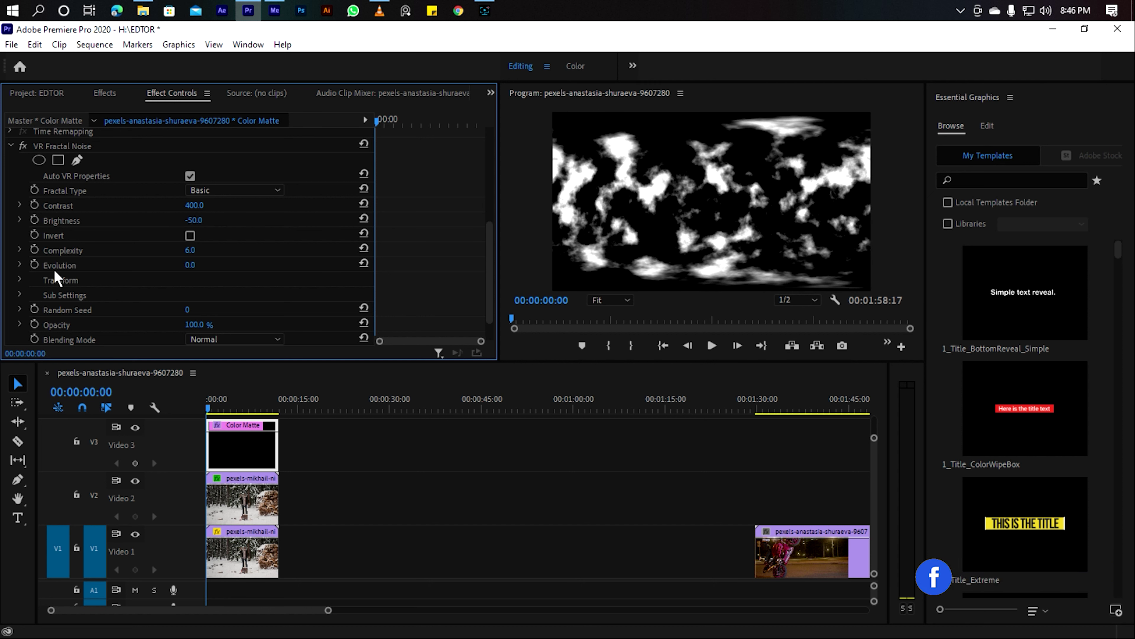
Keyframe the fractal noise Evolution from 0 at the matte's start to a higher value at 00:00:05:19
click(34, 265)
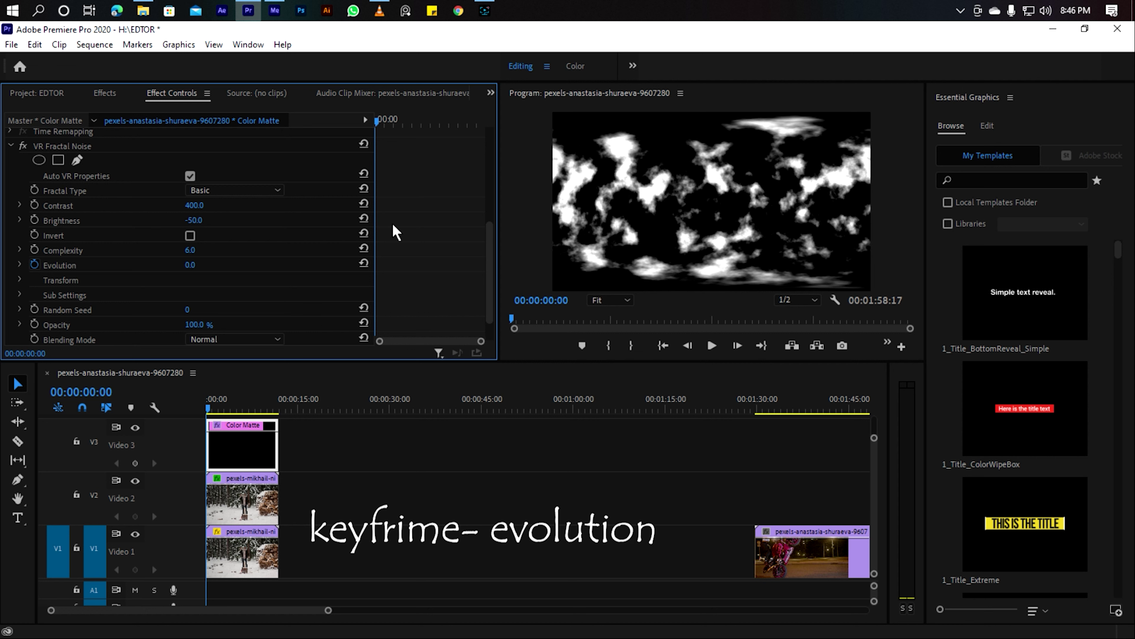
click(428, 125)
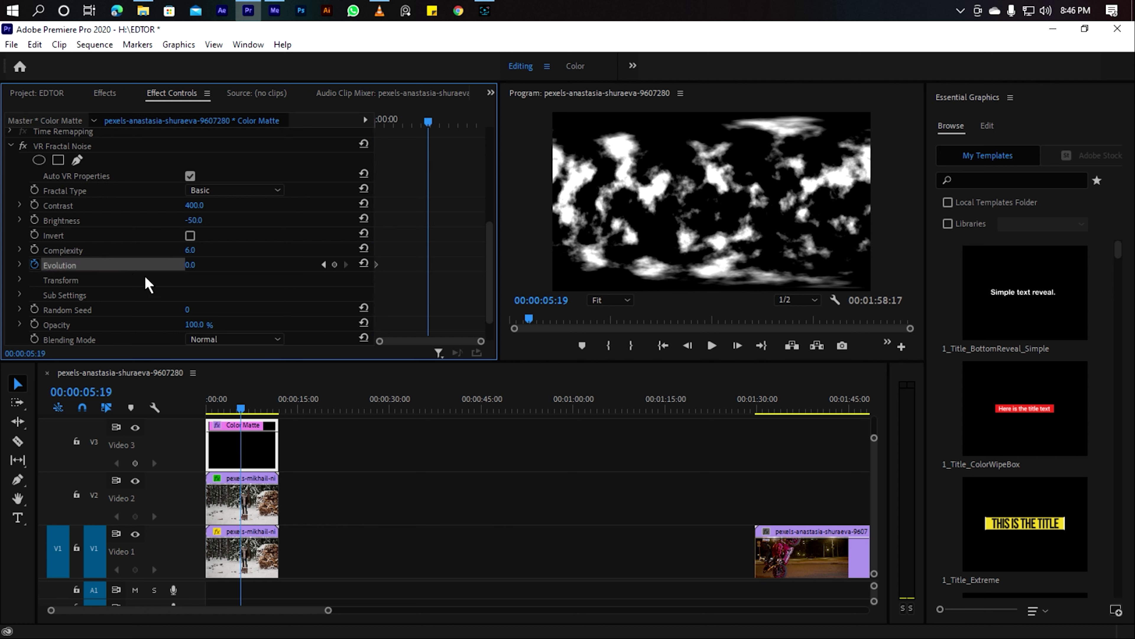
click(194, 264)
key(Return)
drag(492, 250, 474, 274)
Play back the animated fractal noise from the beginning of the sequence
drag(251, 405, 145, 418)
key(space)
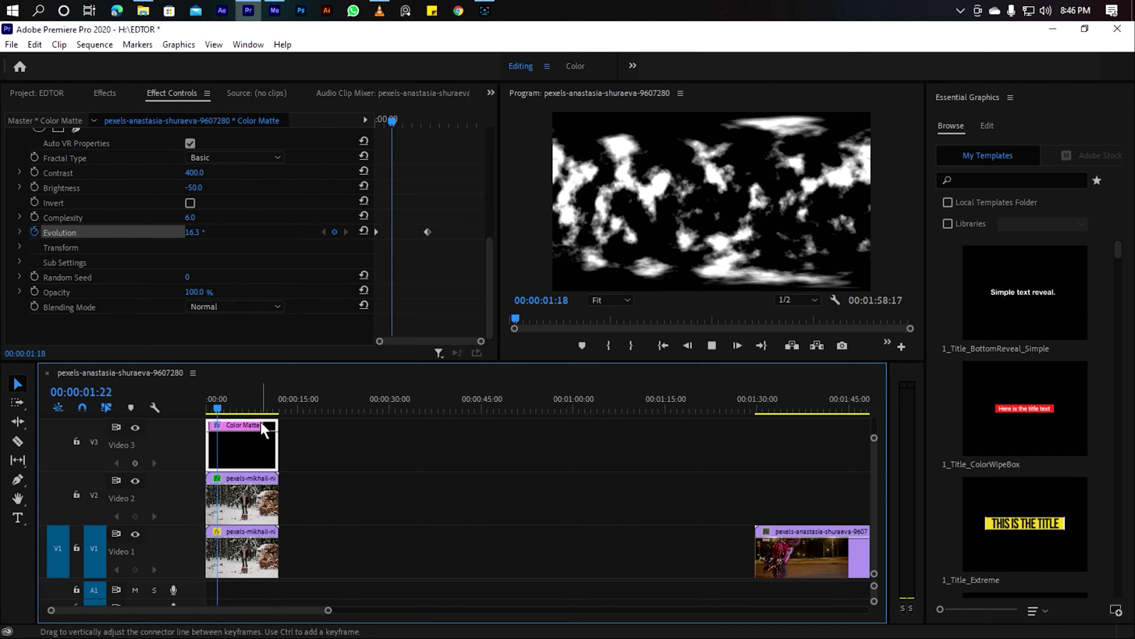
key(space)
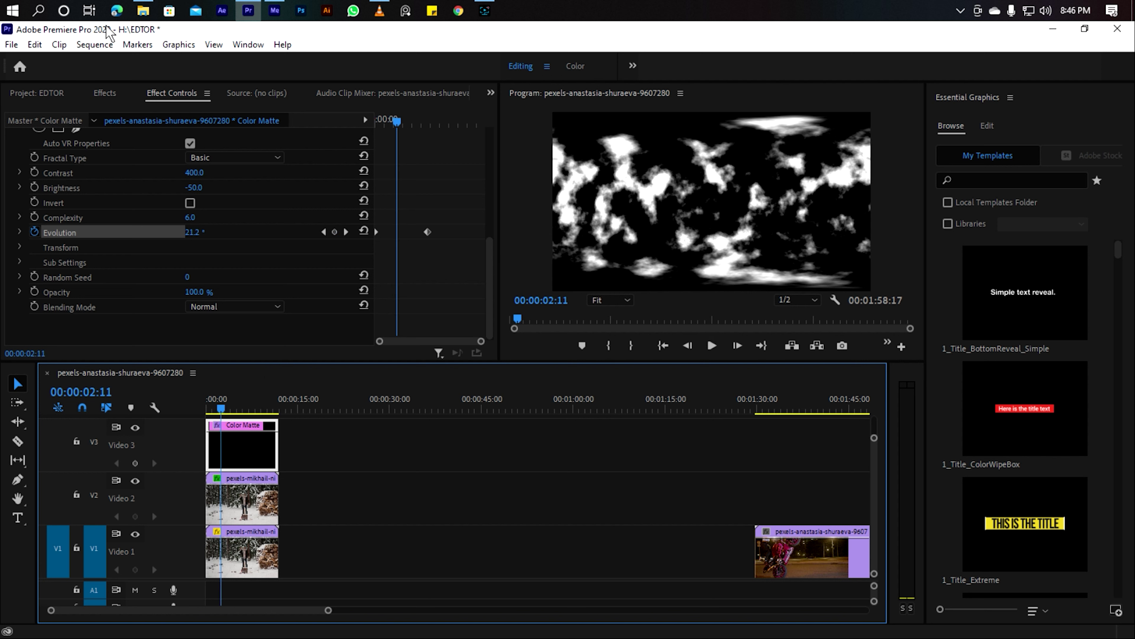
Find the Track Matte Key effect and apply it to the tinted, blurred clip on Video 2
click(105, 92)
scroll(138, 223, up, 3)
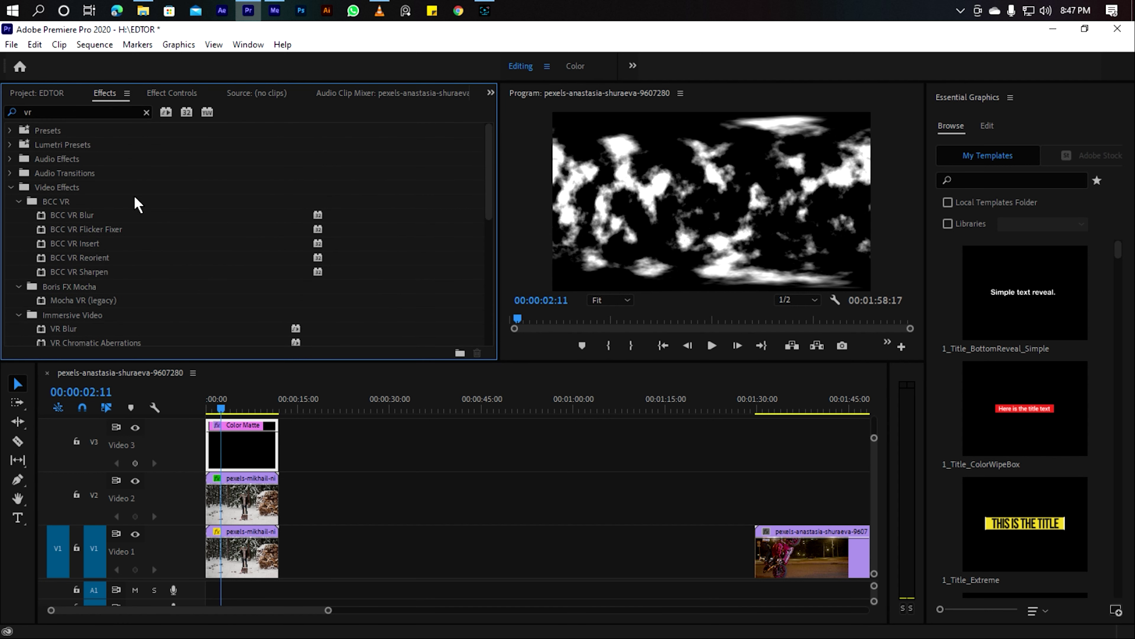
click(146, 112)
text(tr)
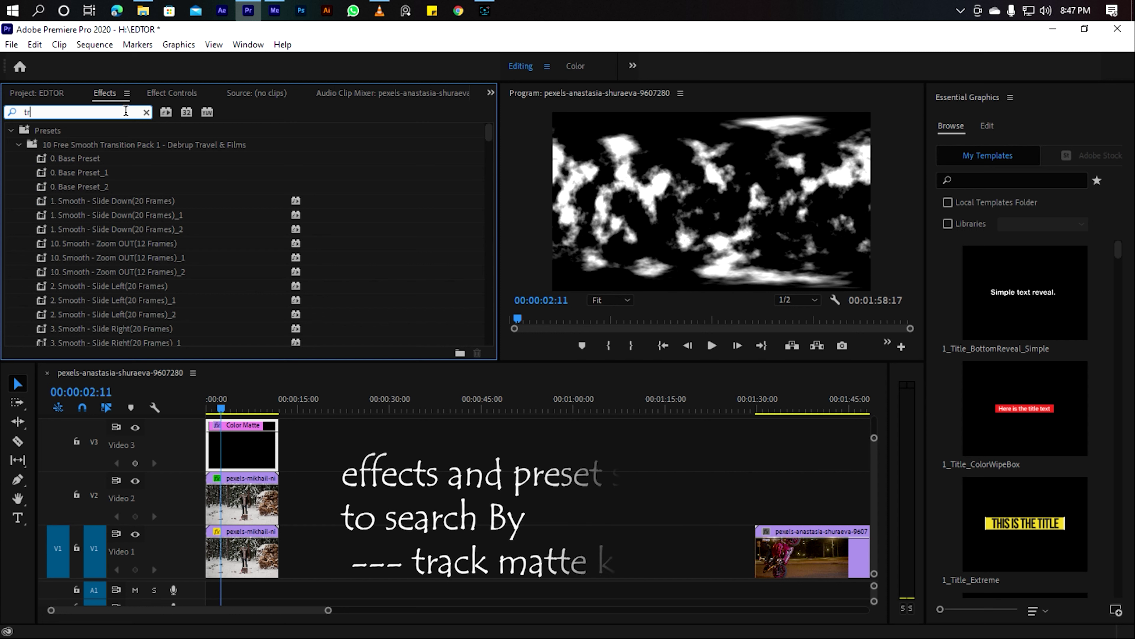
text(ack)
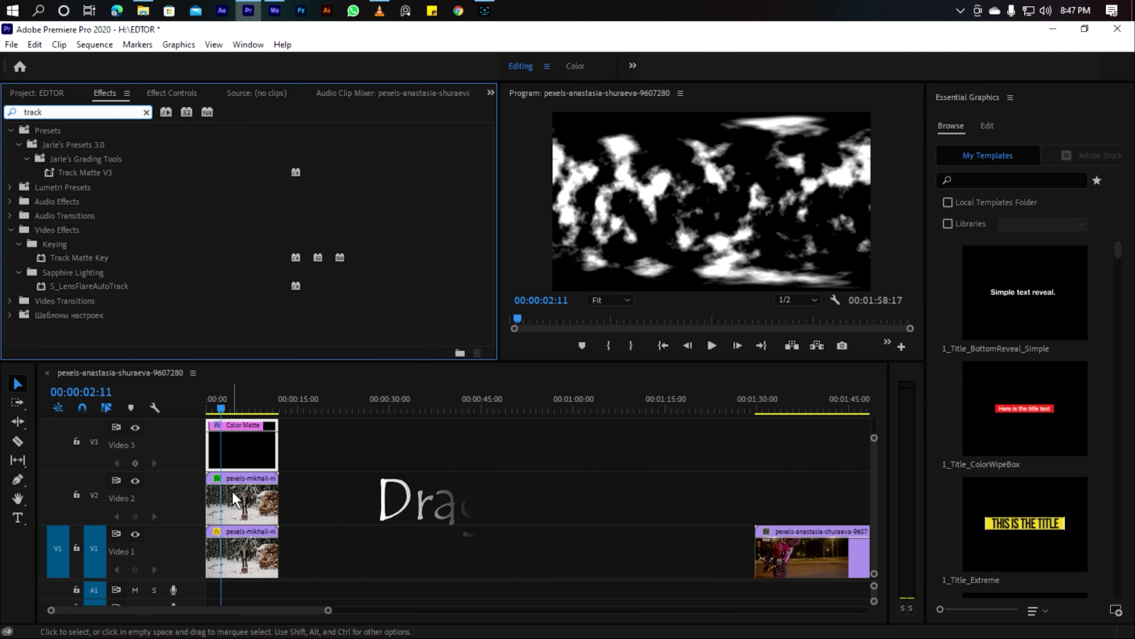
drag(85, 258, 251, 511)
Set the Track Matte Key on the Video 2 clip to use Video 3 as matte and composite using Matte Luma
scroll(133, 248, down, 3)
scroll(134, 250, down, 5)
click(195, 278)
click(219, 309)
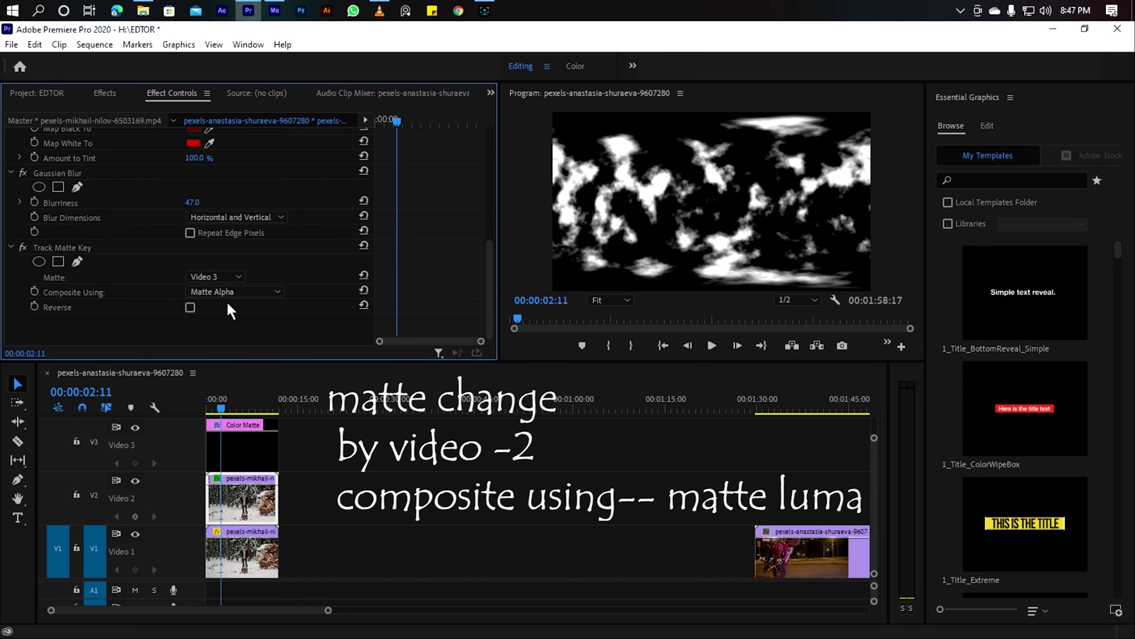
click(239, 292)
click(76, 555)
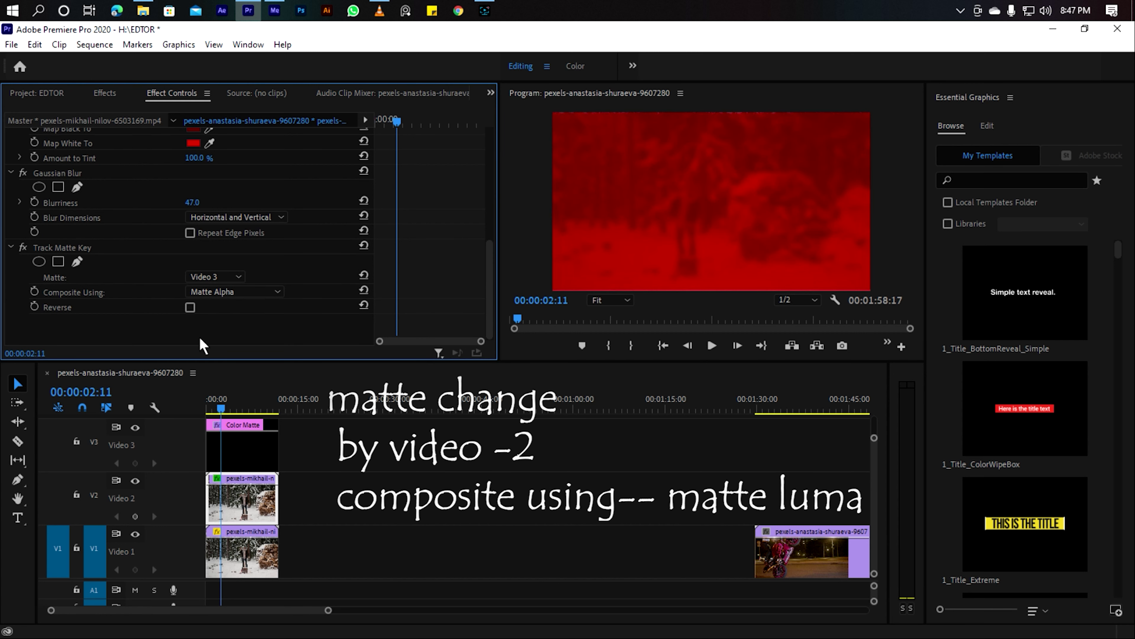
click(210, 292)
click(223, 321)
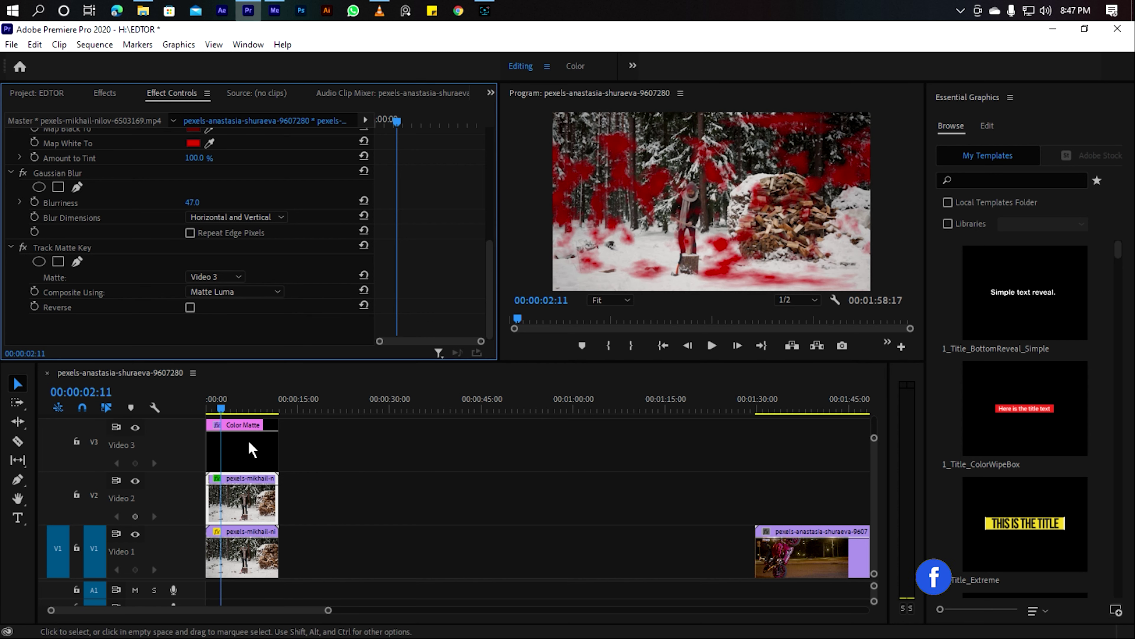
Review the keyed red noise over the snowy forest frame by frame up to 00:00:05:18
key(Right)
key(Right)
key(Right)
key(Right)
key(Right)
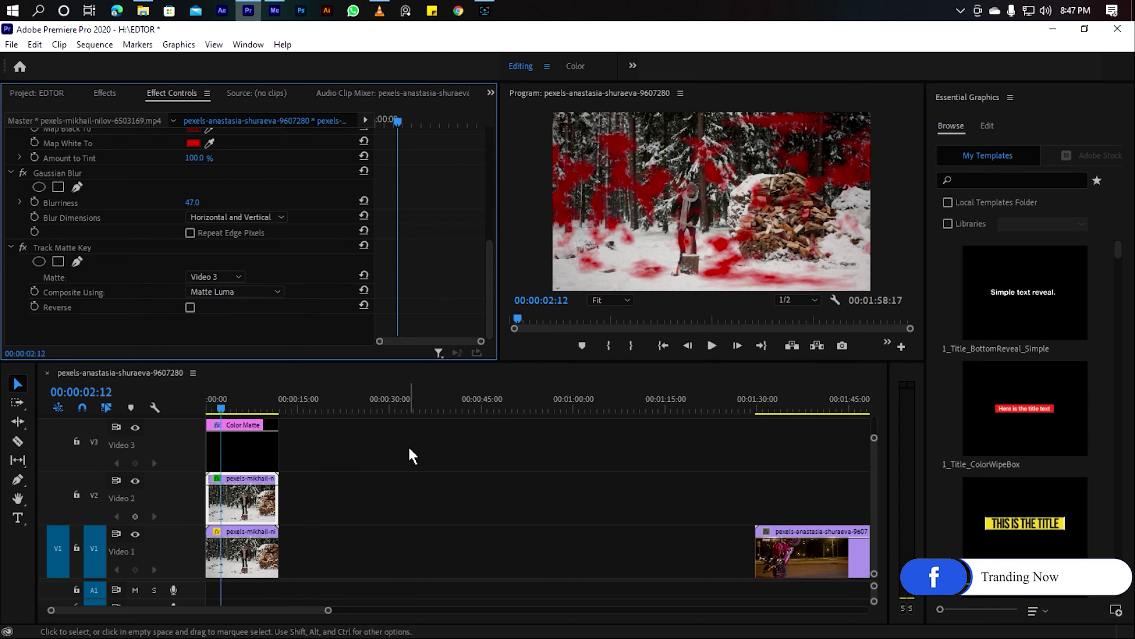
key(Right)
key(Right)
key(Right)
key(Right)
key(Right)
key(Right)
key(Right)
key(Right)
key(Right)
key(Right)
key(Right)
key(Right)
key(Right)
key(Right)
key(Right)
key(Right)
key(Right)
key(Right)
key(Right)
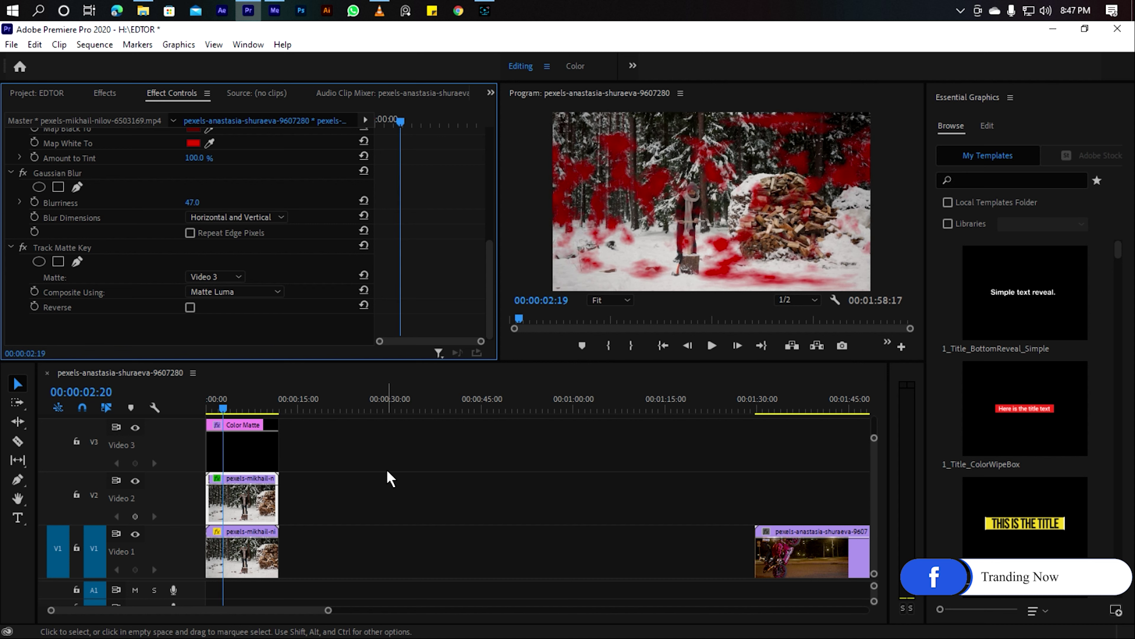
key(Right)
key(Right)
key(Right)
key(Right)
key(Right)
key(Right)
key(Right)
key(Right)
key(Right)
key(Right)
key(Right)
key(Right)
key(Right)
key(Right)
key(Right)
key(Right)
key(Right)
key(Right)
key(Right)
key(Right)
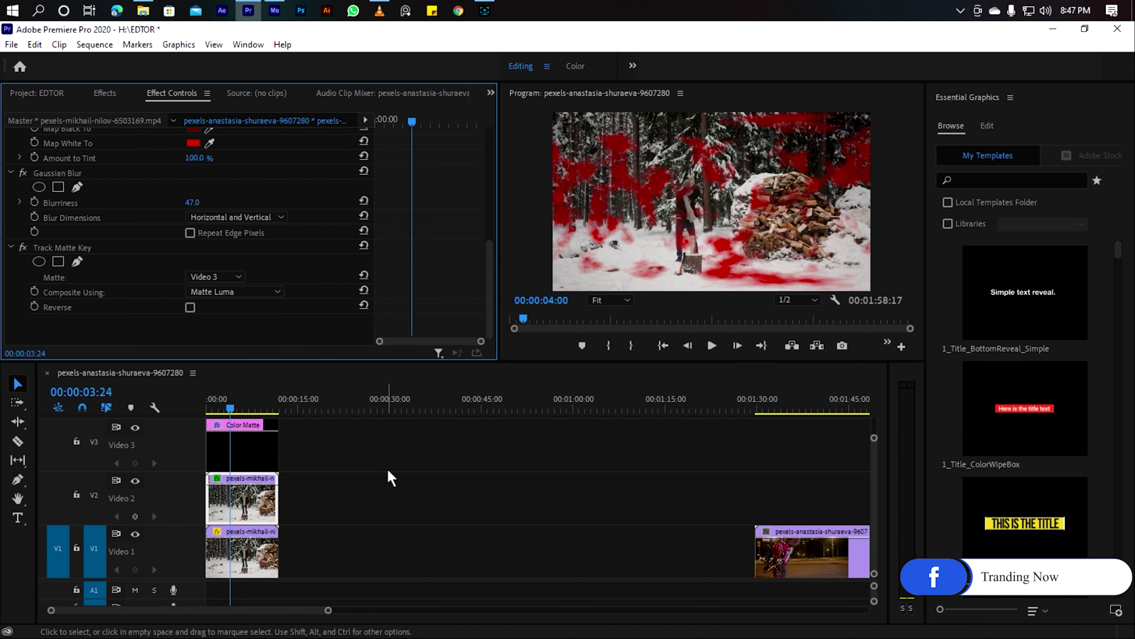
key(Right)
key(Right)
key(Right)
key(Right)
key(Right)
key(Right)
key(Right)
key(Right)
key(Right)
key(Right)
key(Right)
key(Right)
key(Right)
key(Right)
key(Right)
key(Right)
key(Right)
key(Right)
key(Right)
key(Right)
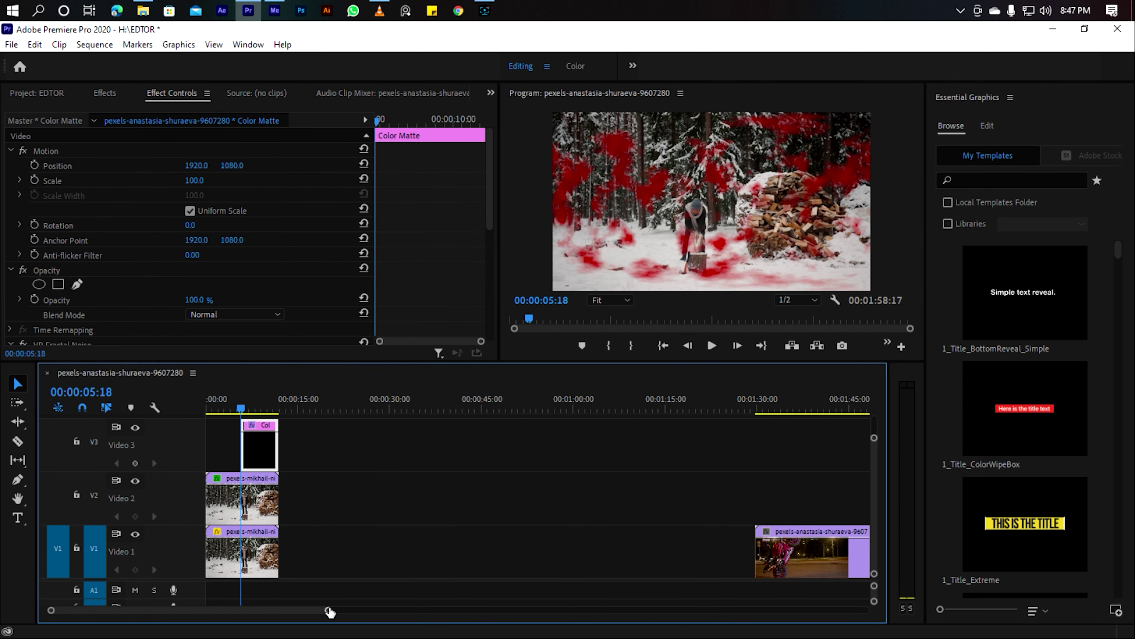
Draw a four-point Pen mask on the Video 2 clip's opacity around the left third of the frame at 00:00:05:19
drag(329, 612, 210, 621)
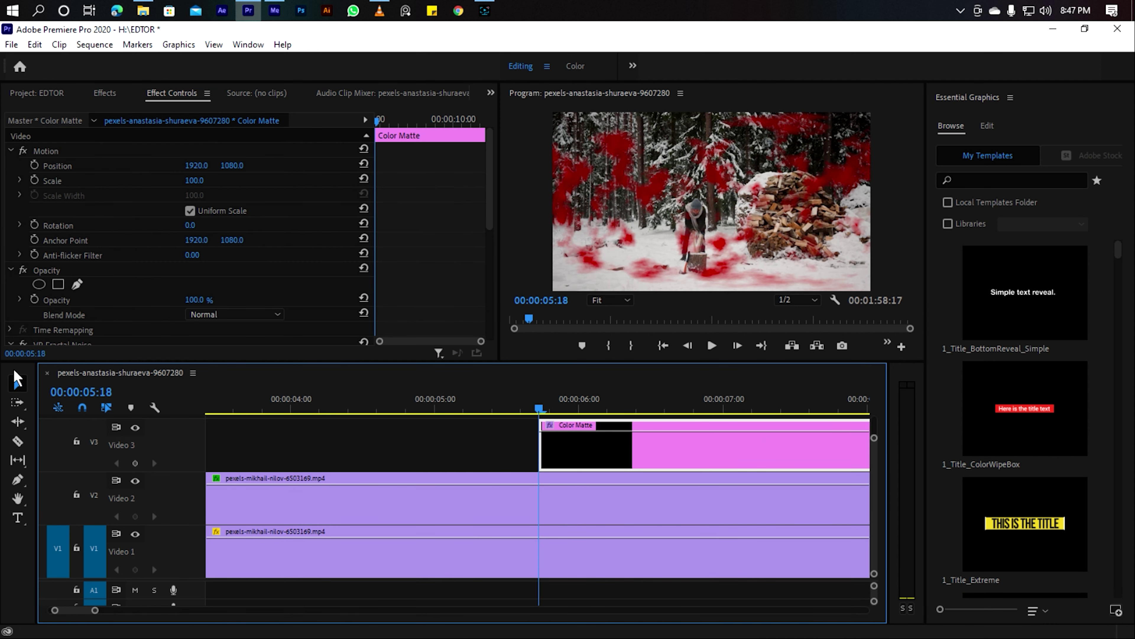
scroll(86, 215, down, 5)
scroll(102, 310, down, 3)
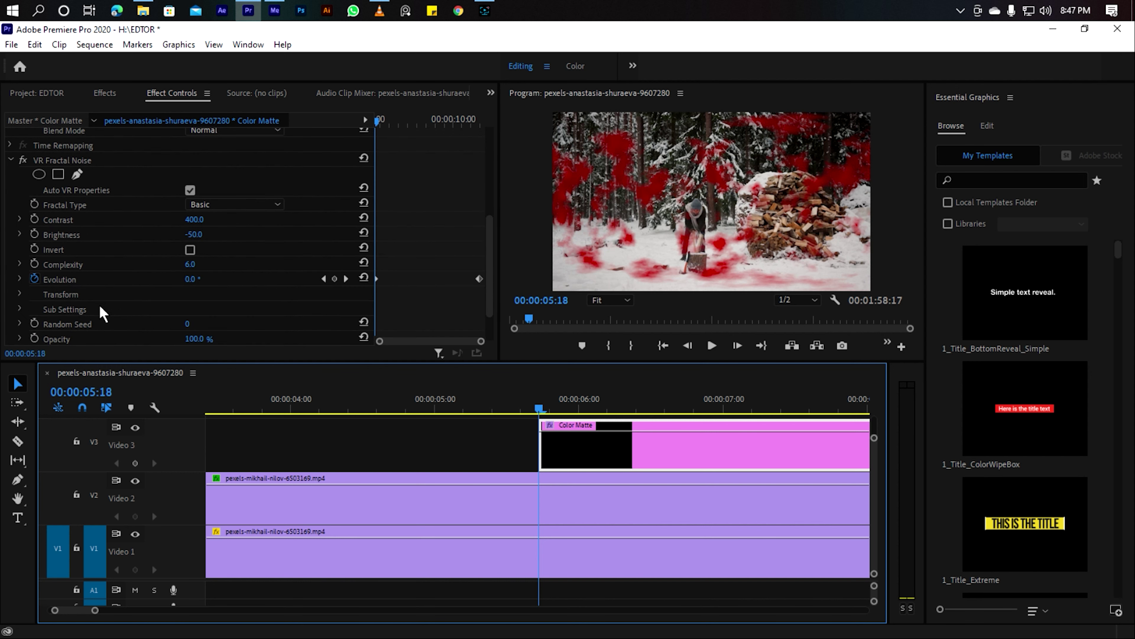
click(271, 500)
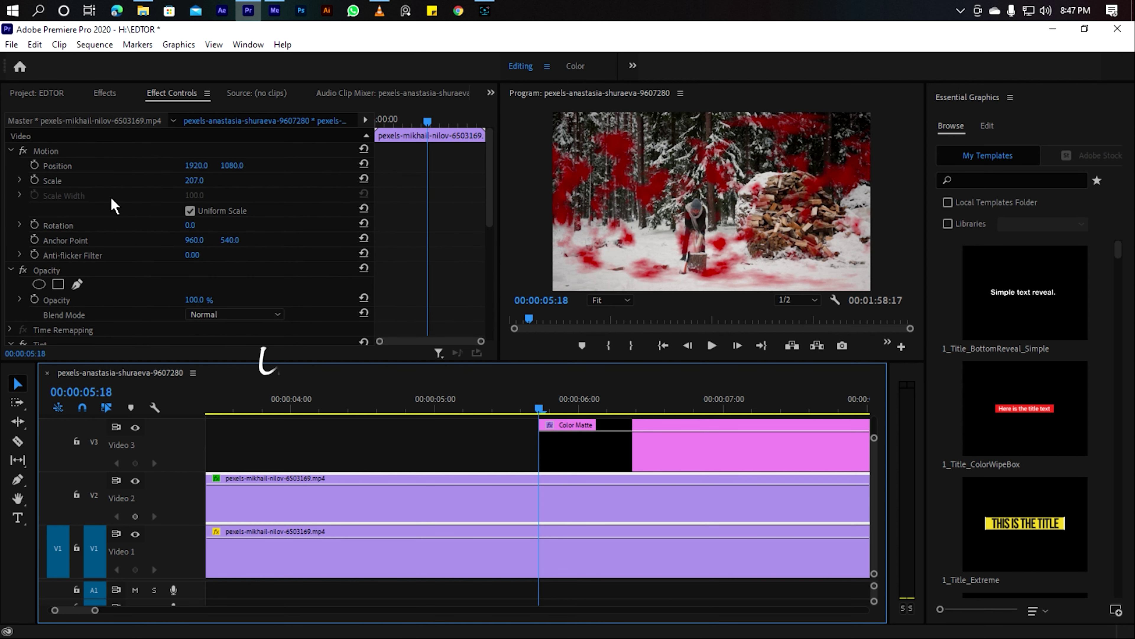
click(77, 284)
click(743, 251)
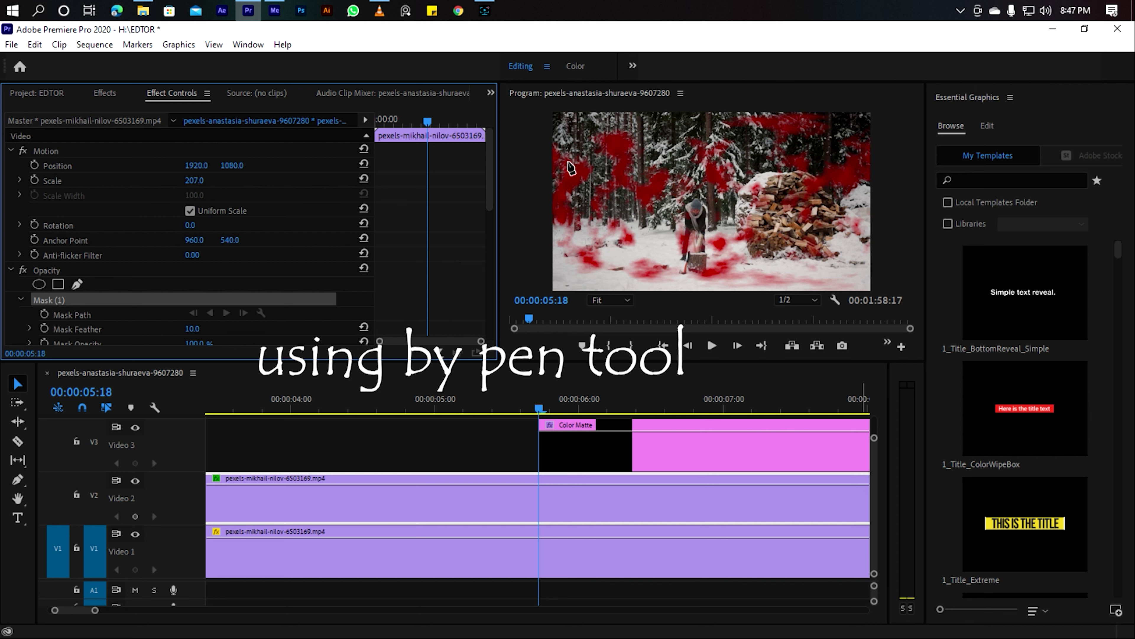
scroll(575, 115, down, 1)
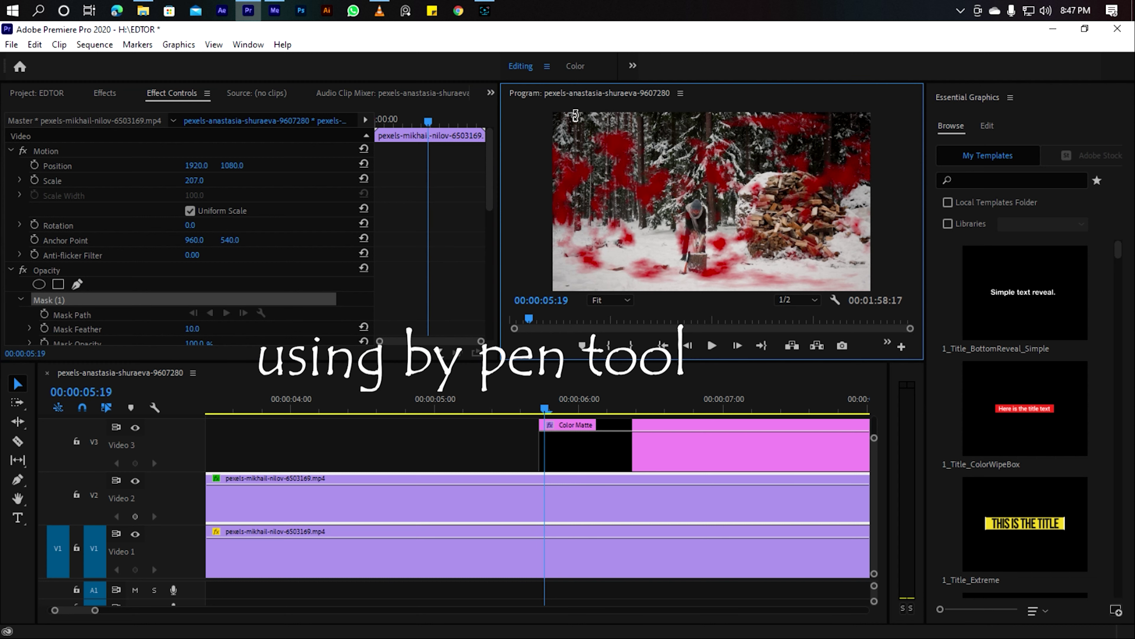
click(651, 114)
click(667, 289)
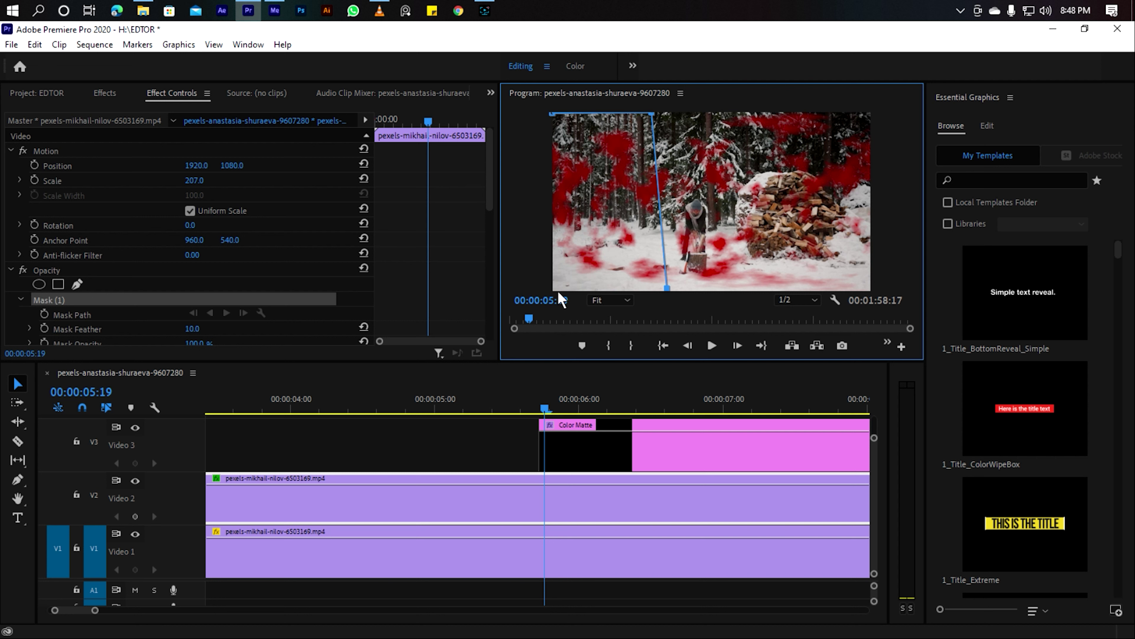
click(554, 288)
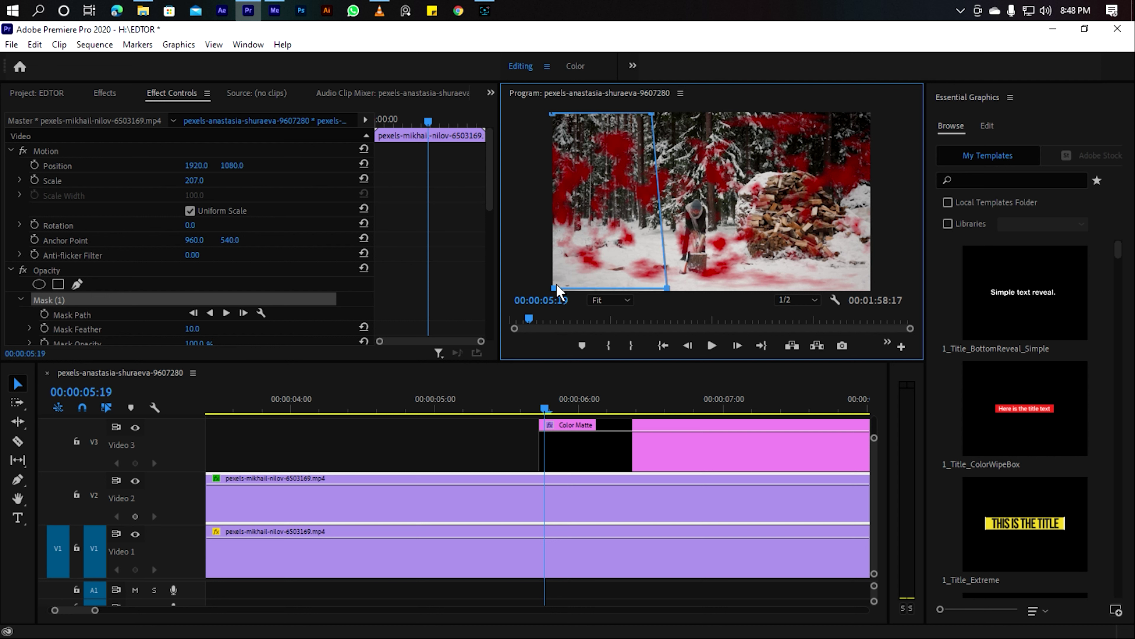
click(553, 113)
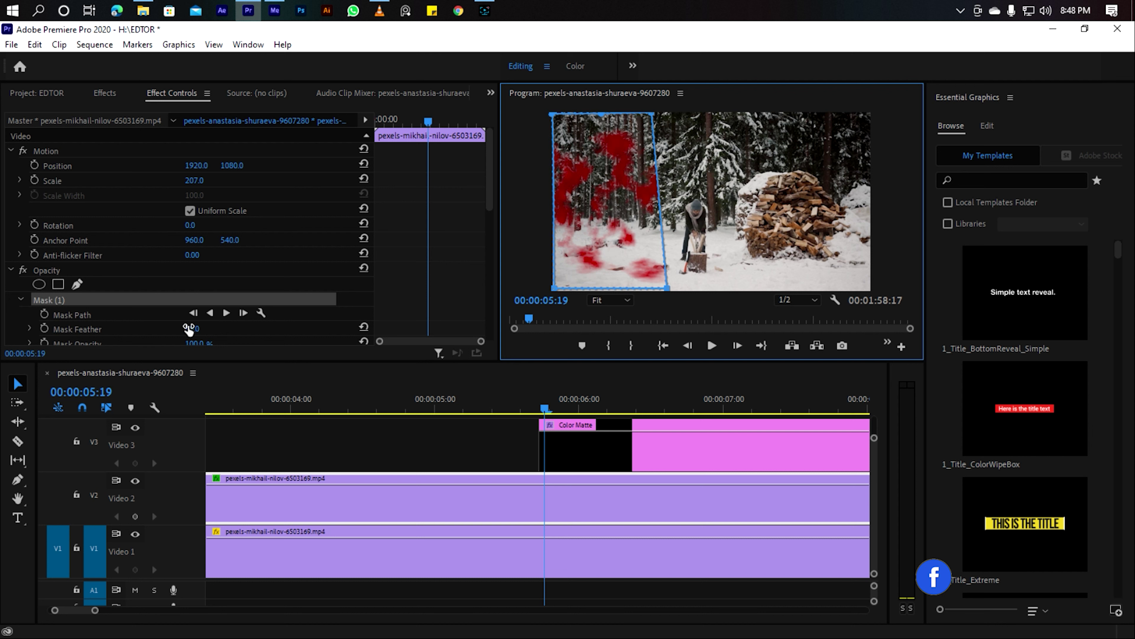
Set the mask feather to 230 and start keyframing the Mask Path at 00:00:05:19
drag(189, 329, 174, 328)
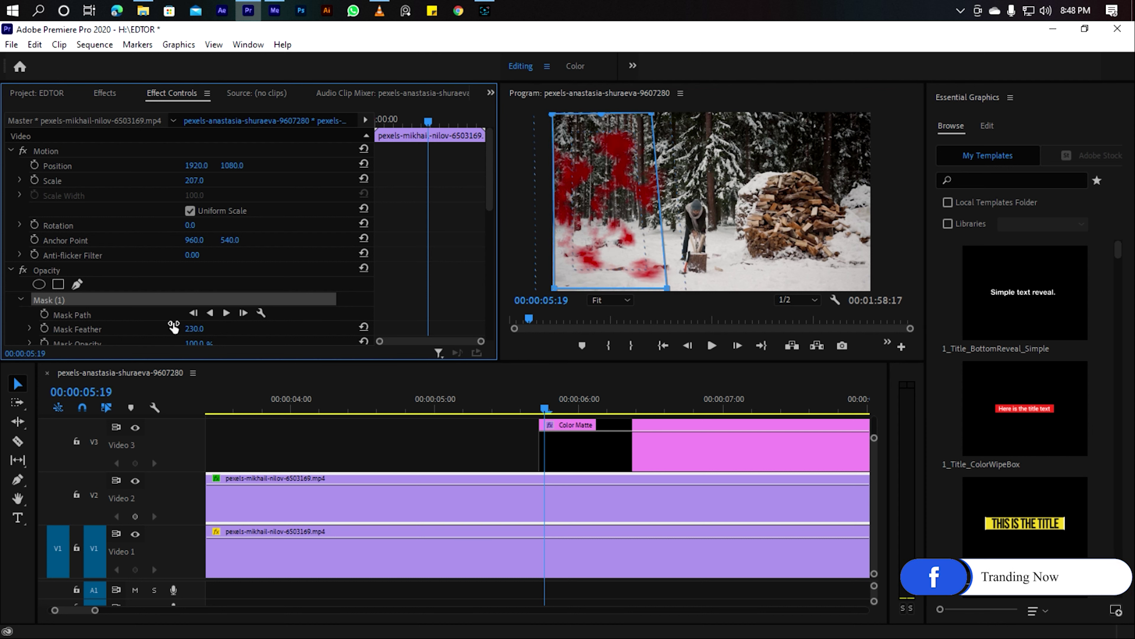
click(45, 314)
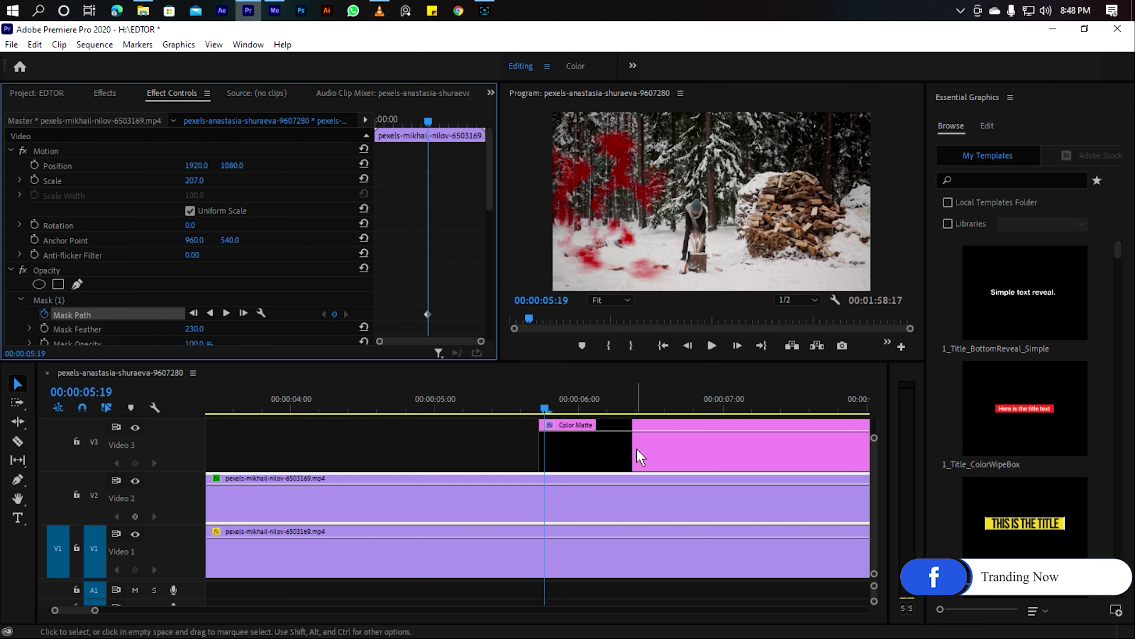
Widen the mask at 00:00:06:01 by moving its right-hand corners towards the person, and advance the playhead to 00:00:06:15
key(Right)
key(Right)
key(Right)
key(Right)
key(Right)
key(Right)
key(Right)
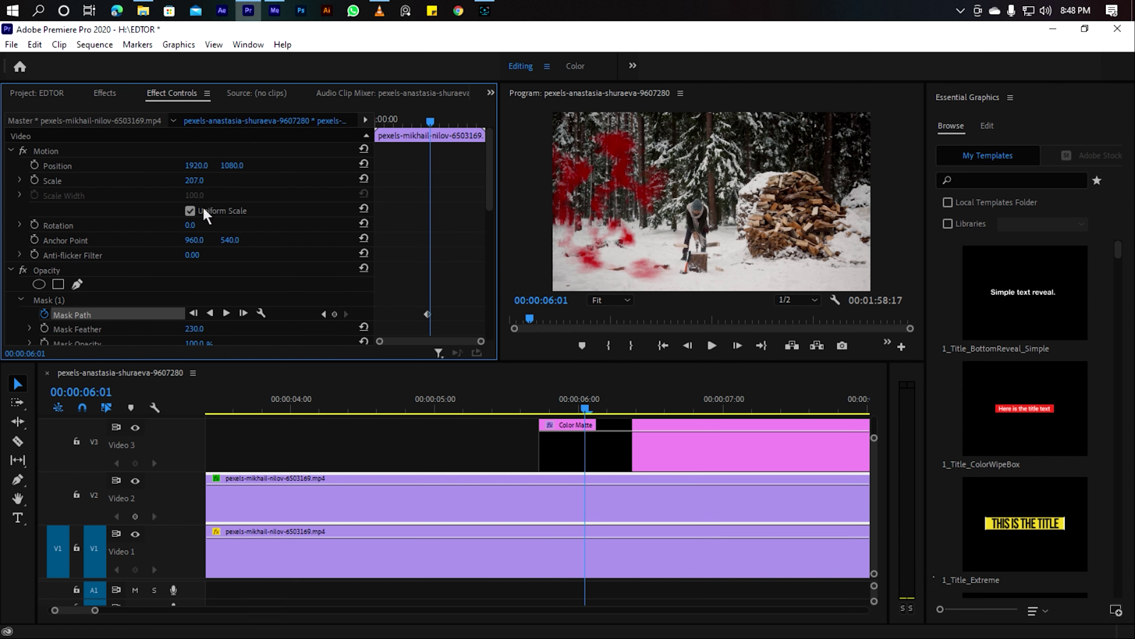
drag(96, 611, 139, 610)
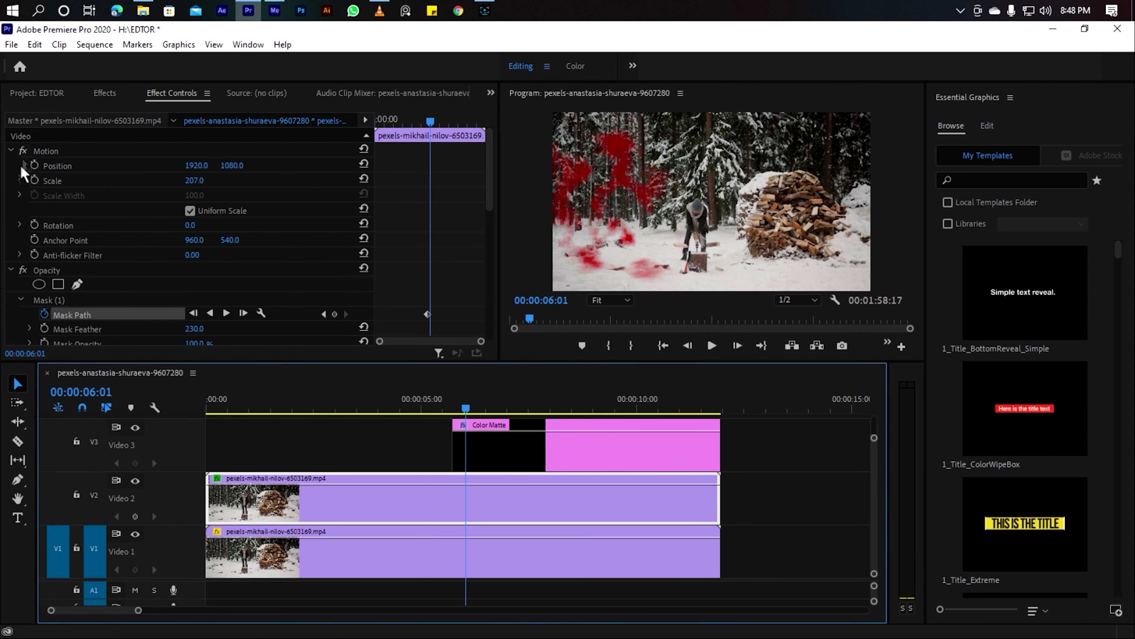
click(48, 299)
click(656, 119)
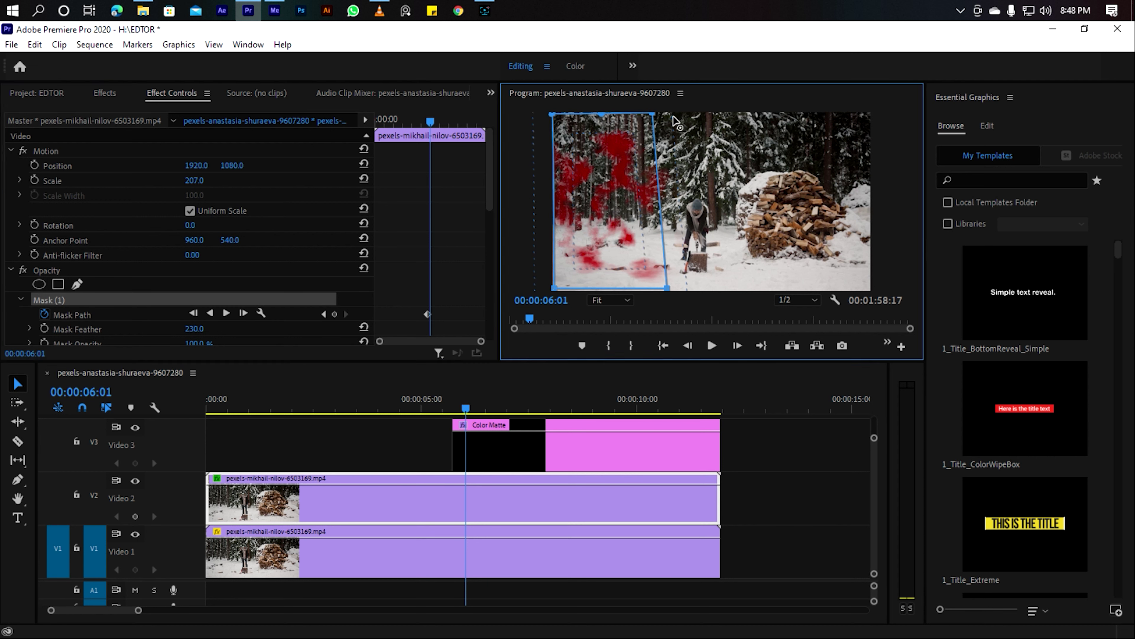
drag(674, 118, 678, 115)
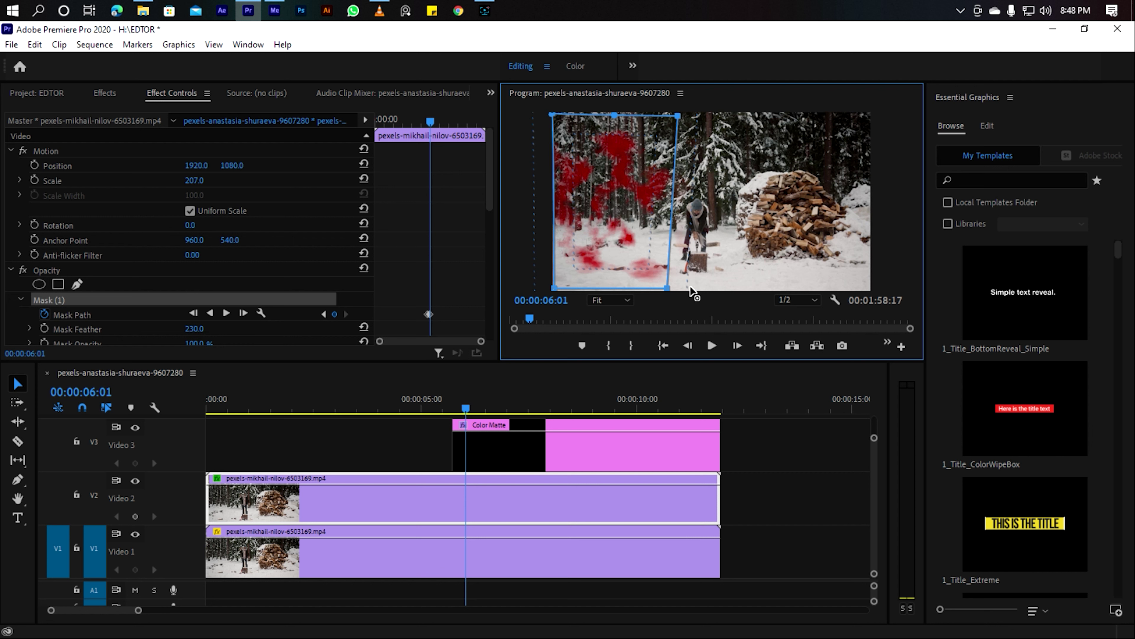
drag(692, 292, 704, 286)
drag(556, 293, 553, 295)
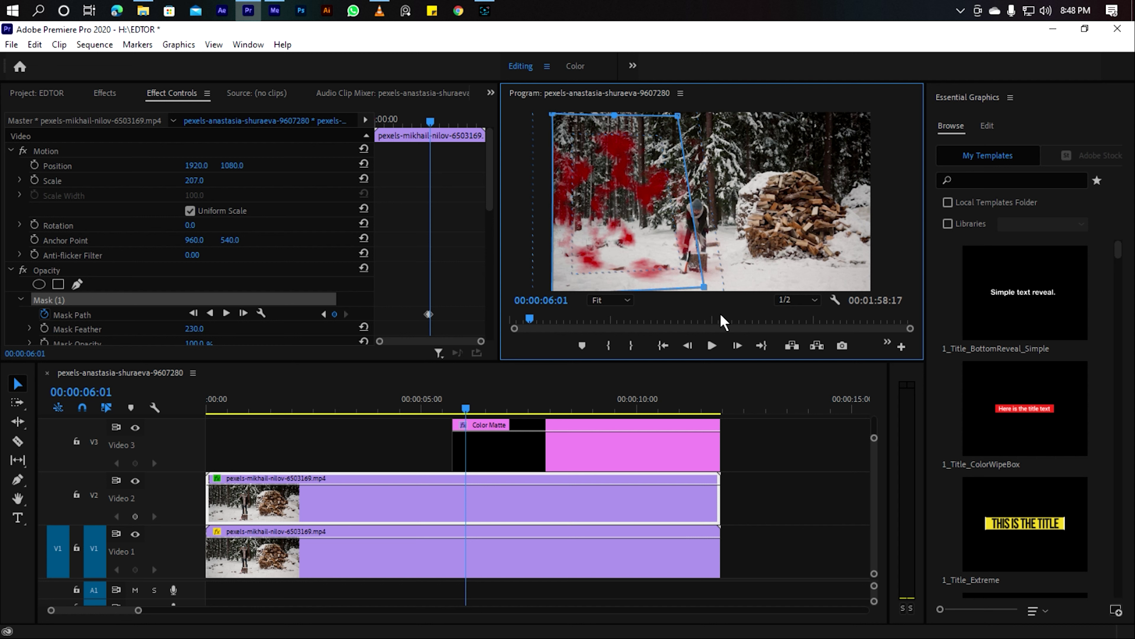
drag(480, 409, 490, 411)
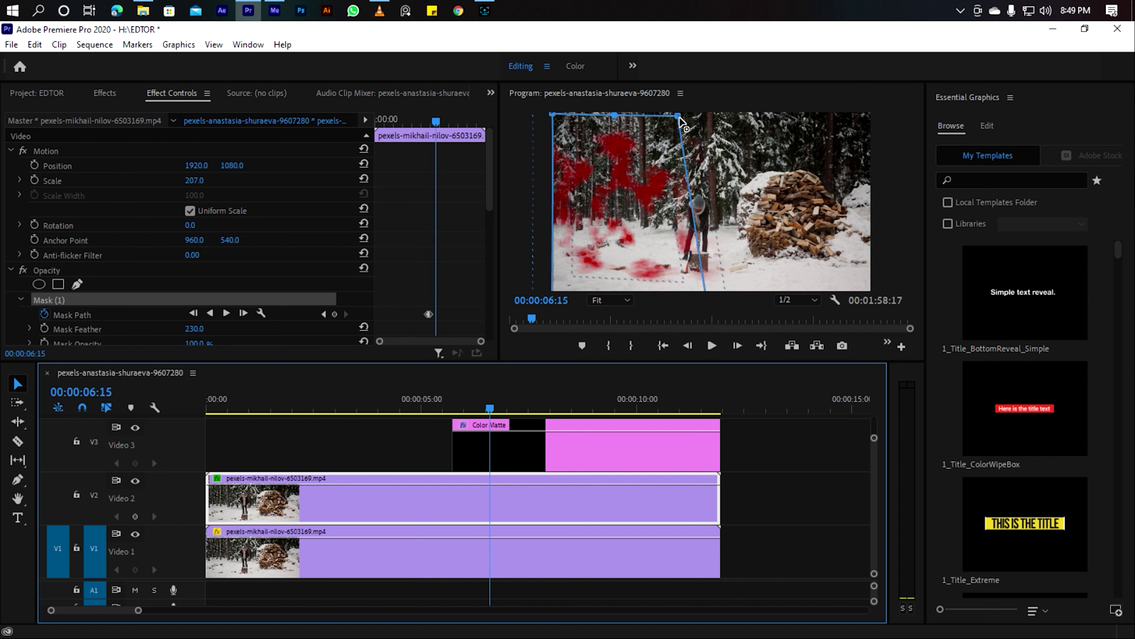
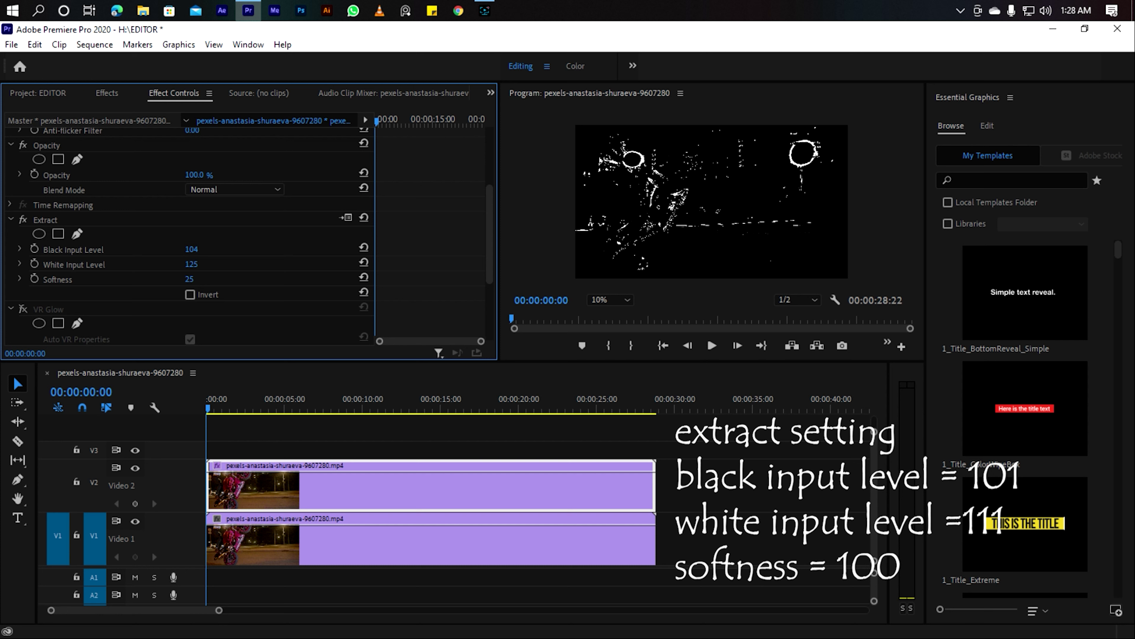
Set Extract to black input level 101, white input level 111 and softness 100, and the motorcycle clip's blend mode to Screen
drag(187, 279, 190, 250)
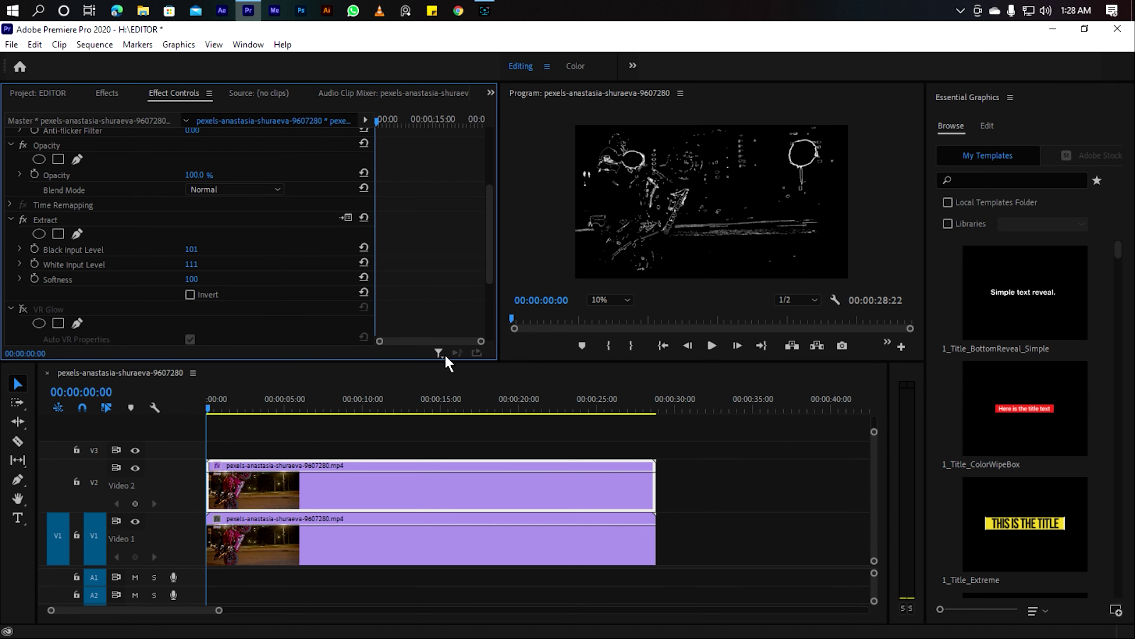
click(208, 192)
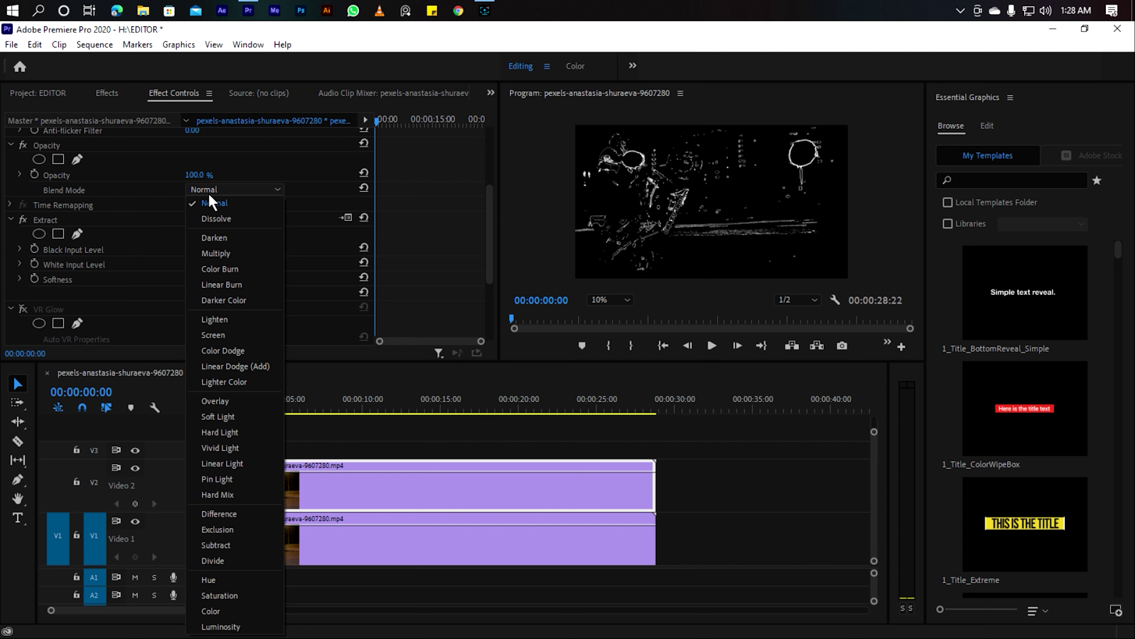
click(217, 335)
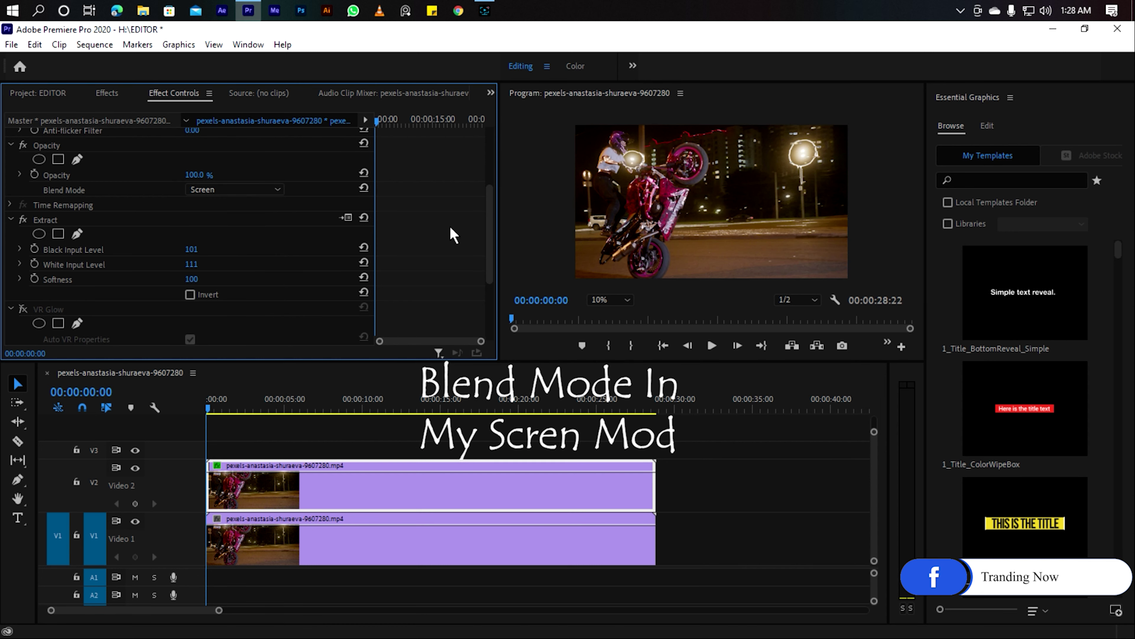
Disable the Extract effect and enable VR Glow on the Video 2 motorcycle clip
scroll(492, 228, down, 5)
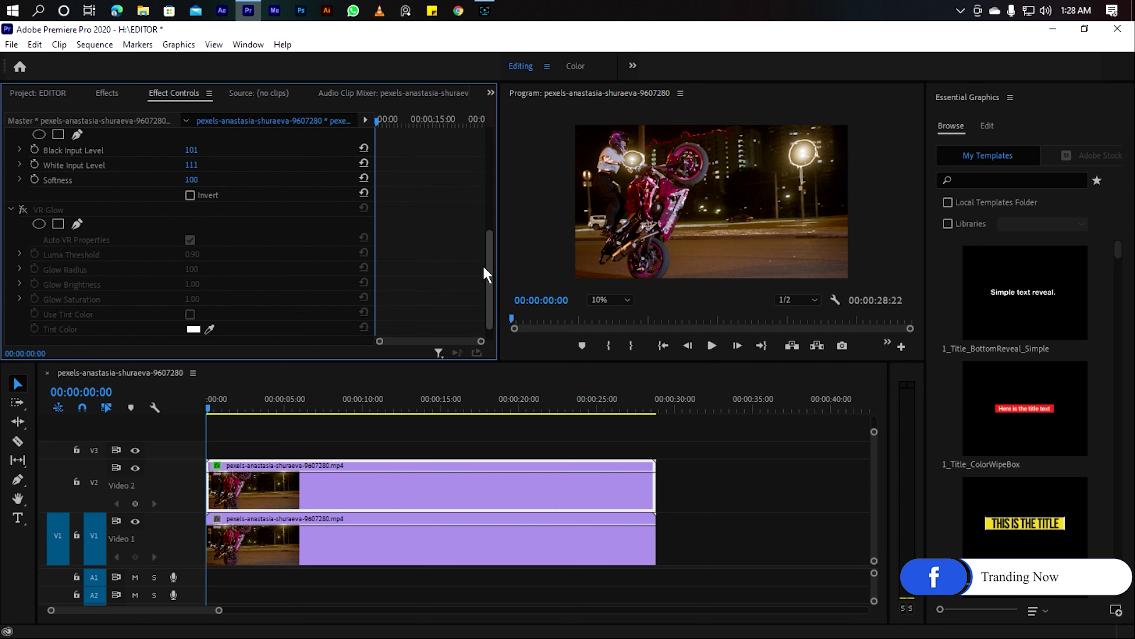
scroll(259, 254, up, 3)
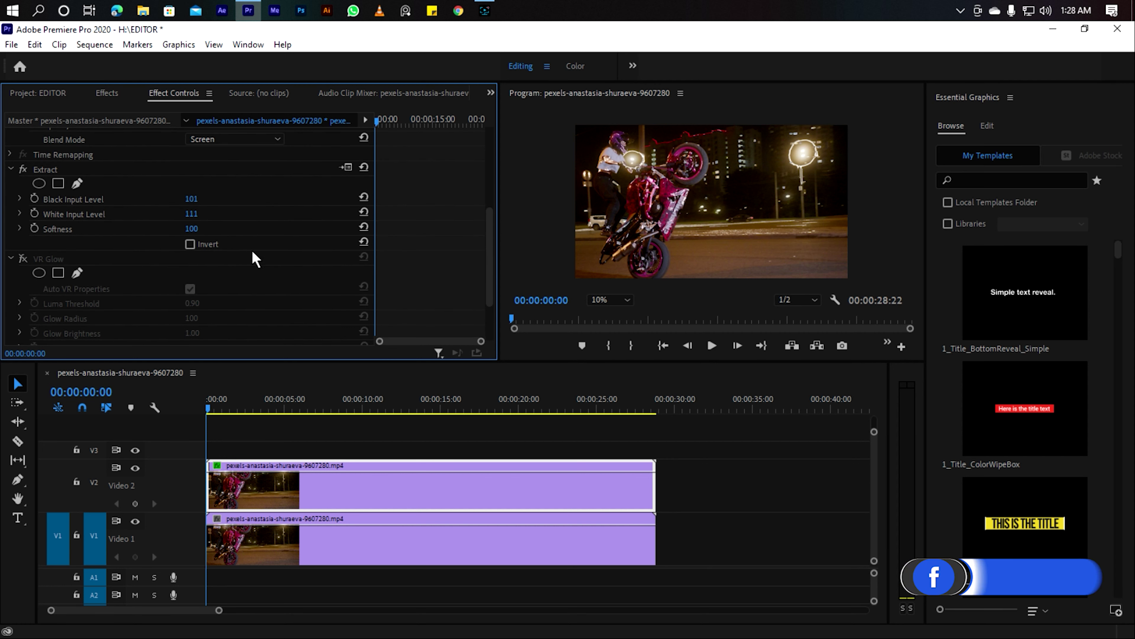
click(23, 170)
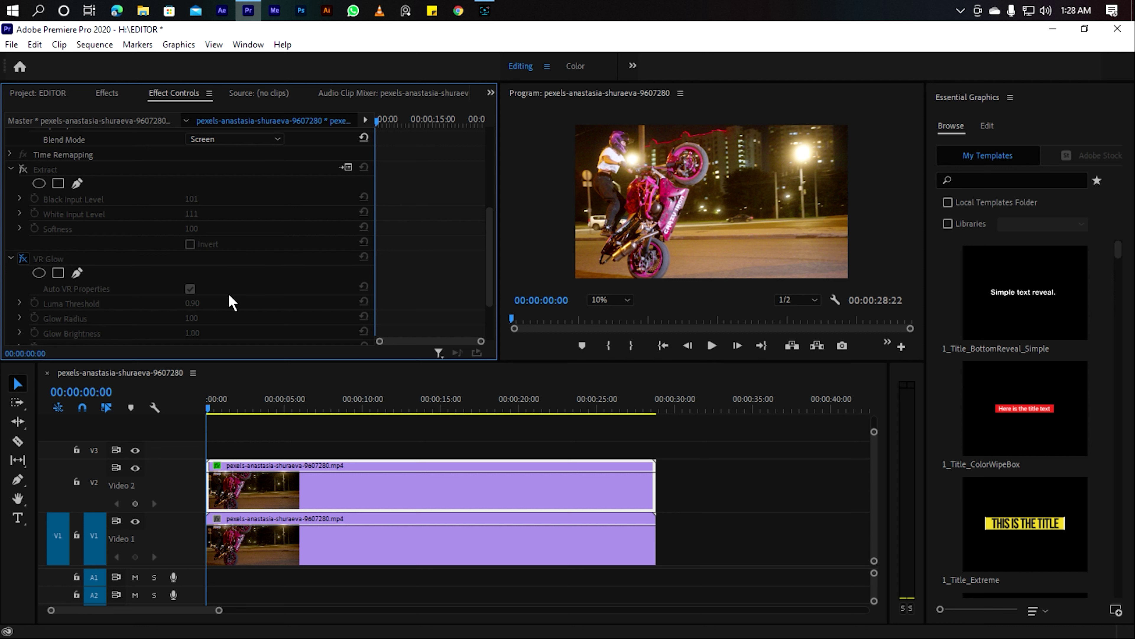
Set the VR Glow luma threshold to 0.80, glow radius to 185 and glow brightness to 10
scroll(229, 299, down, 2)
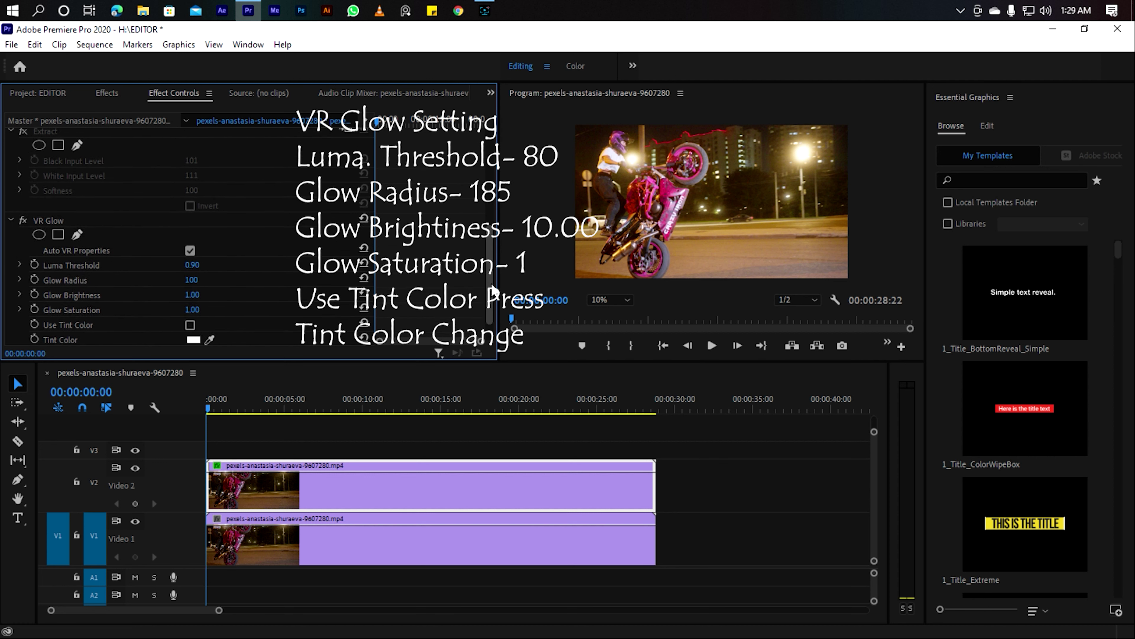
click(195, 240)
text(0)
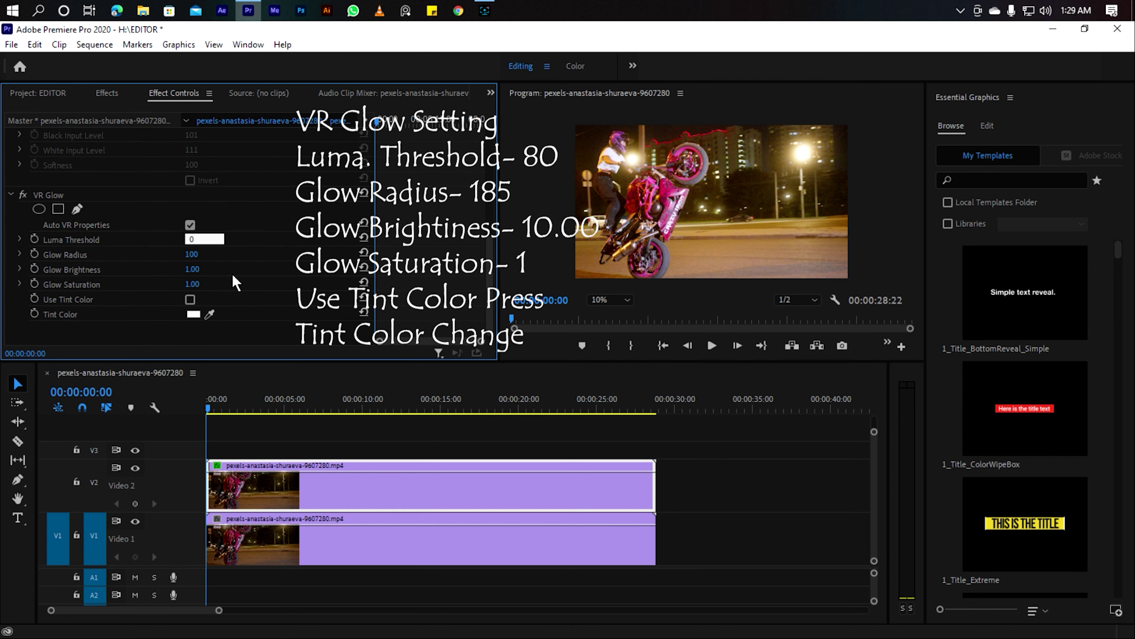
text(.8)
click(196, 254)
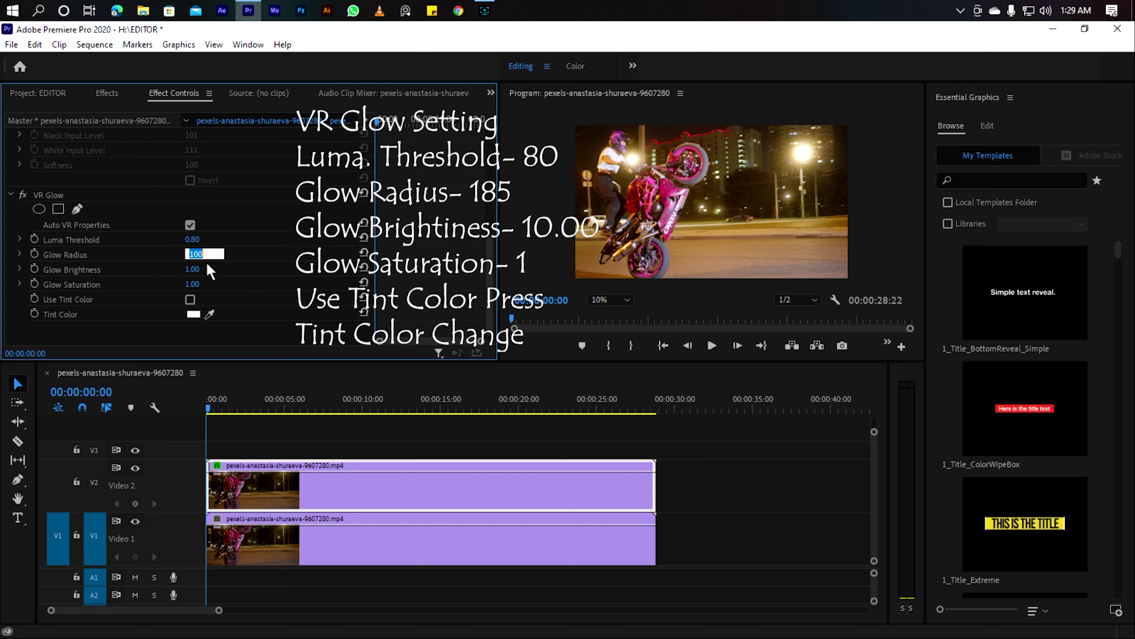
text(185)
key(Return)
click(192, 269)
text(10)
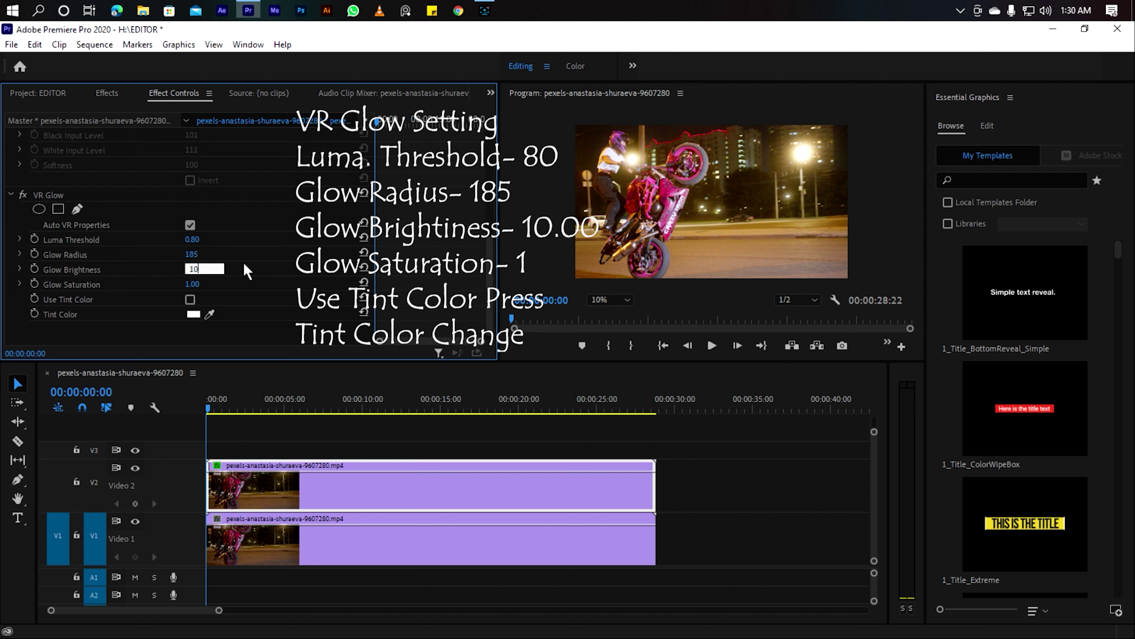
key(Return)
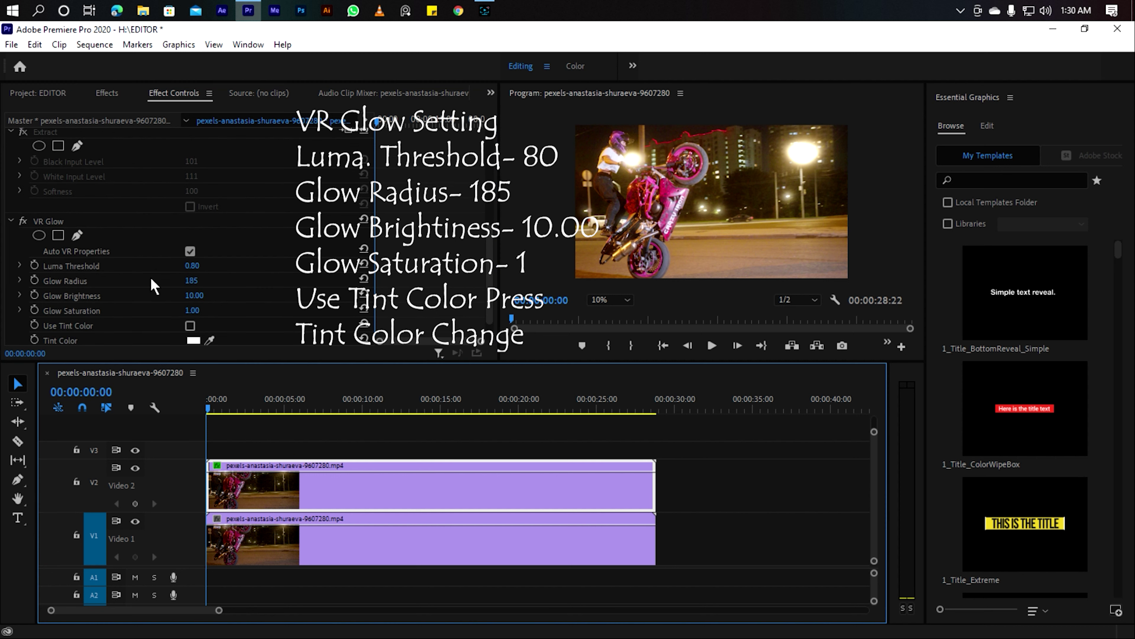
Enable Use Tint Color in VR Glow and set the tint color to a fully saturated cyan
click(192, 324)
click(191, 297)
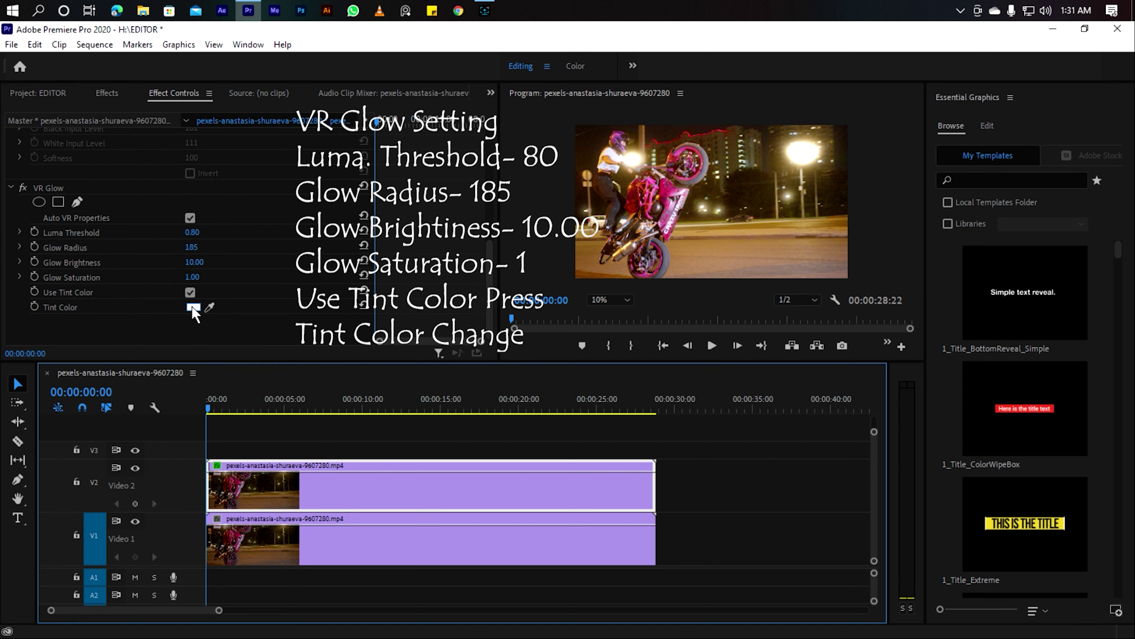
click(195, 307)
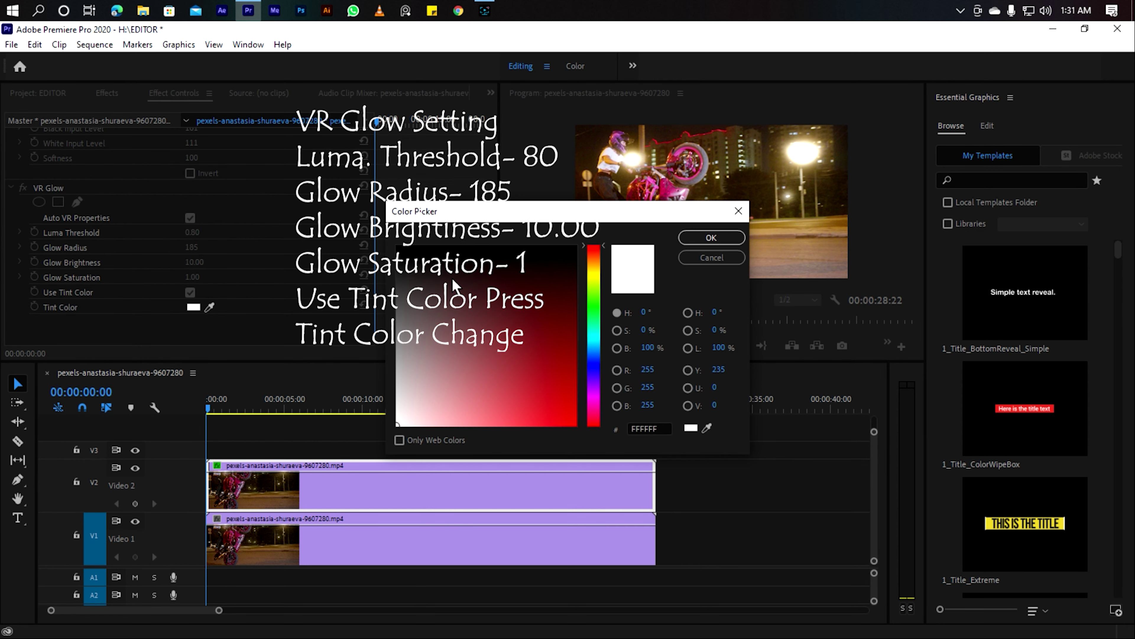
click(595, 332)
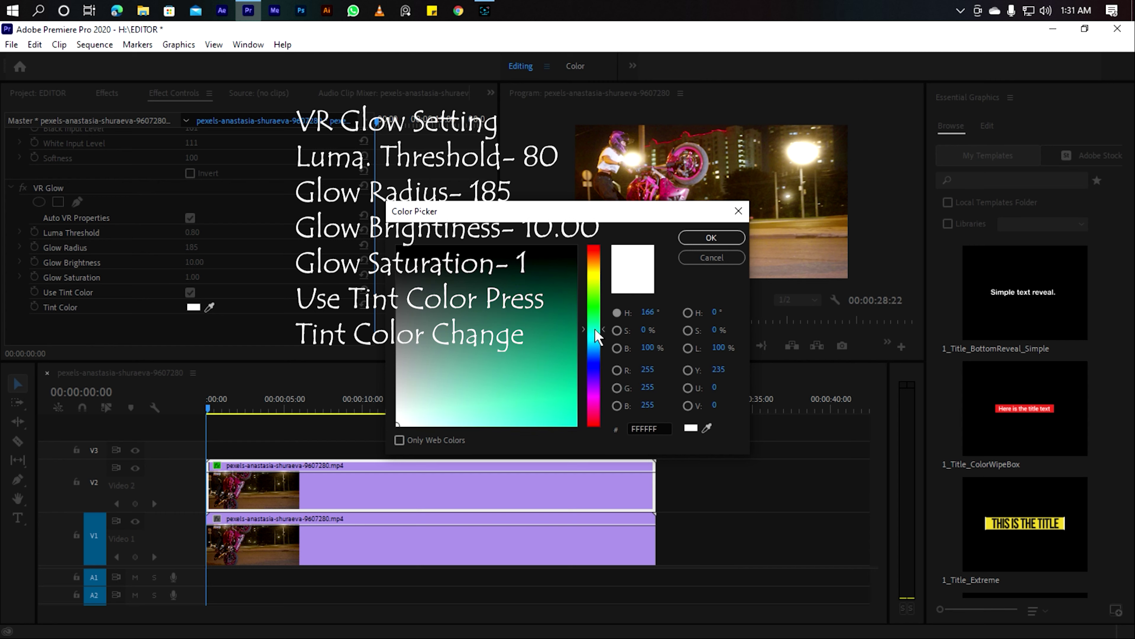
click(596, 339)
click(575, 419)
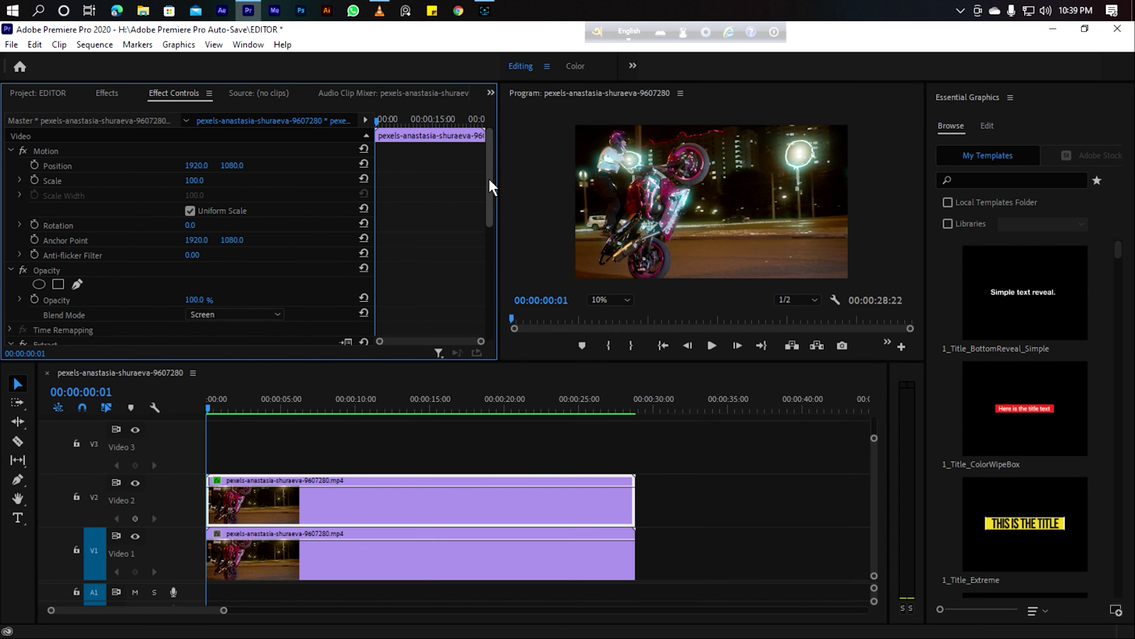
Turn off both the Extract and VR Glow effects on the Video 2 motorcycle clip
scroll(449, 239, down, 3)
click(23, 227)
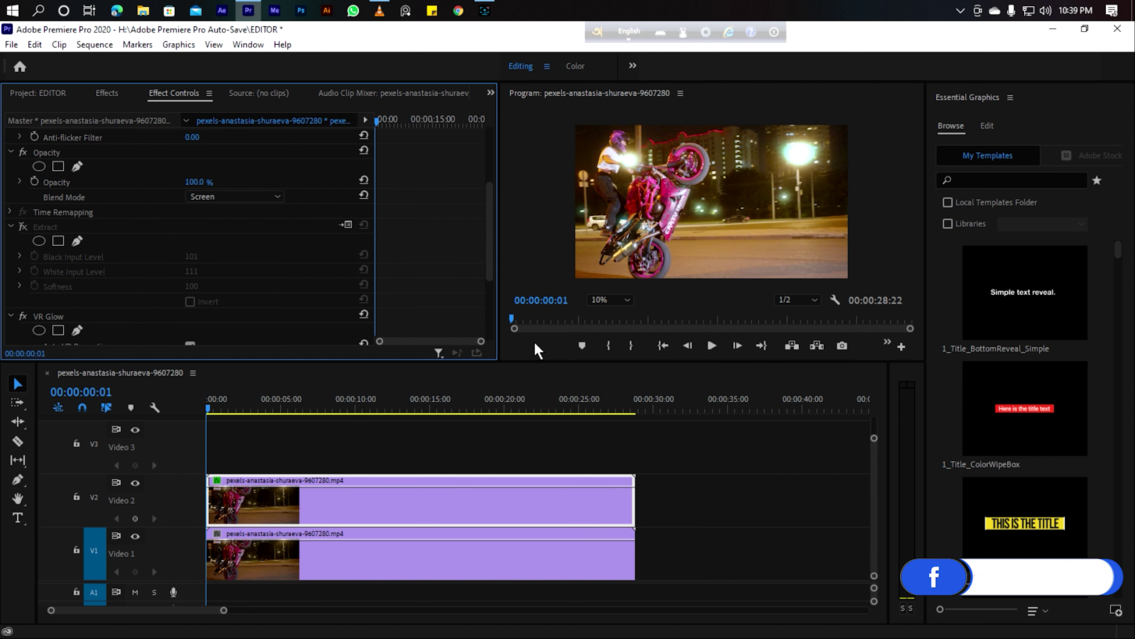
scroll(491, 271, down, 5)
click(23, 187)
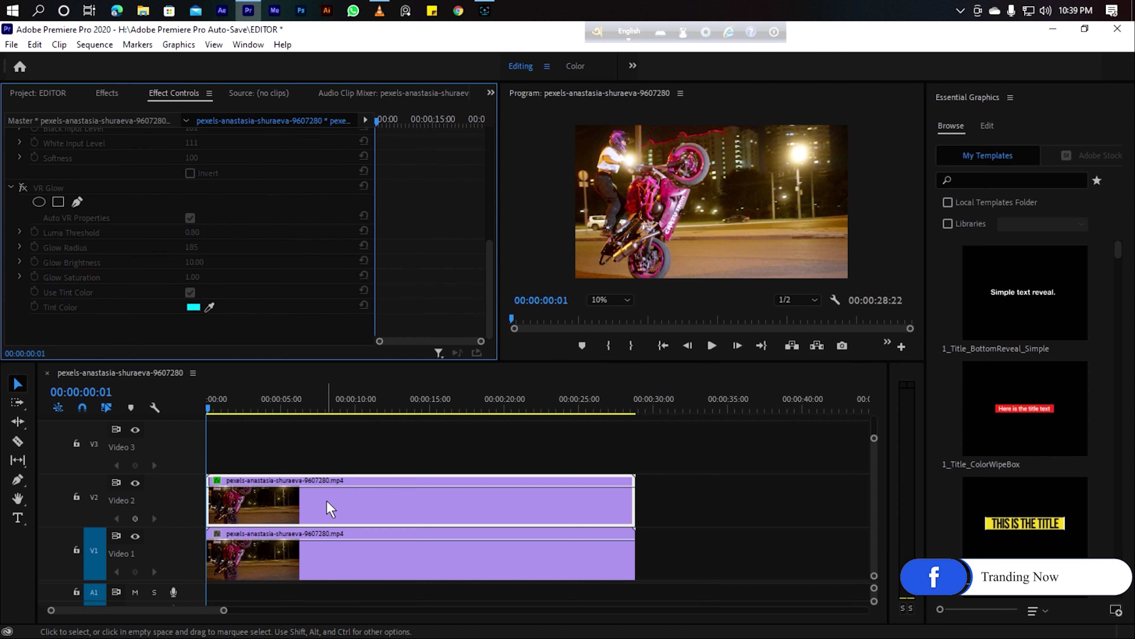
Draw a closed Opacity mask around the rider and motorcycle on the Video 2 clip using the Pen tool
click(395, 510)
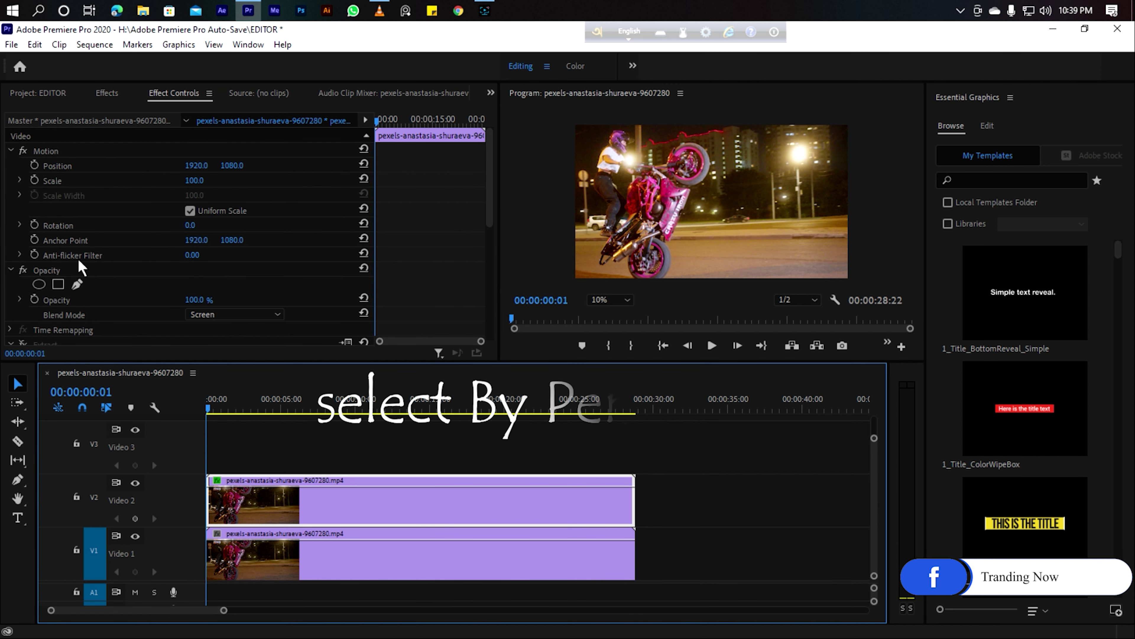
click(77, 285)
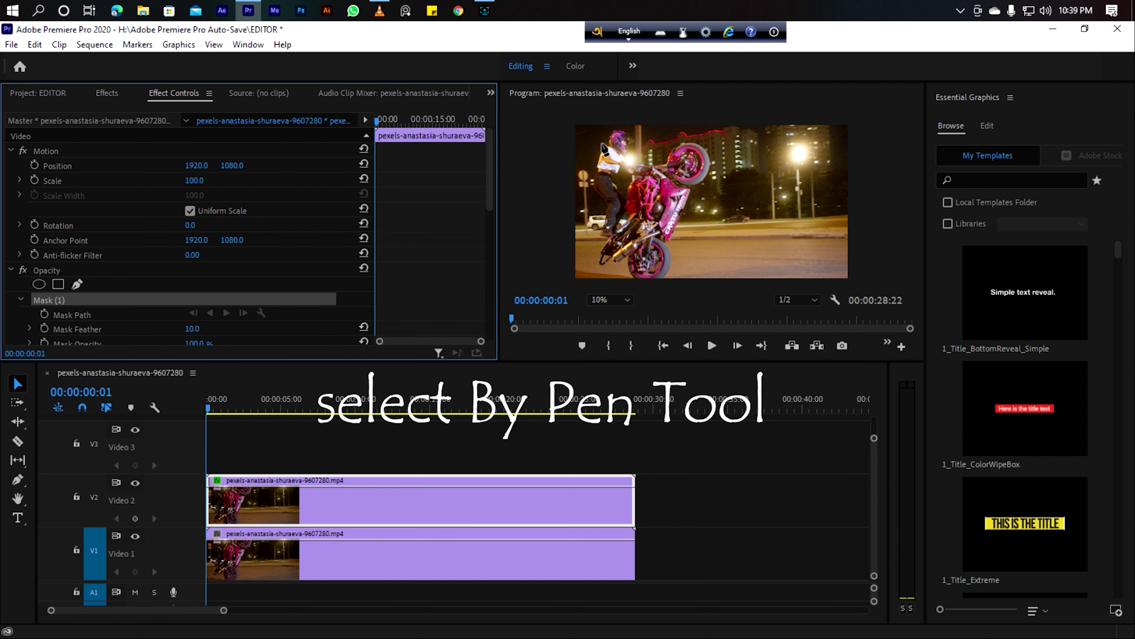
click(598, 128)
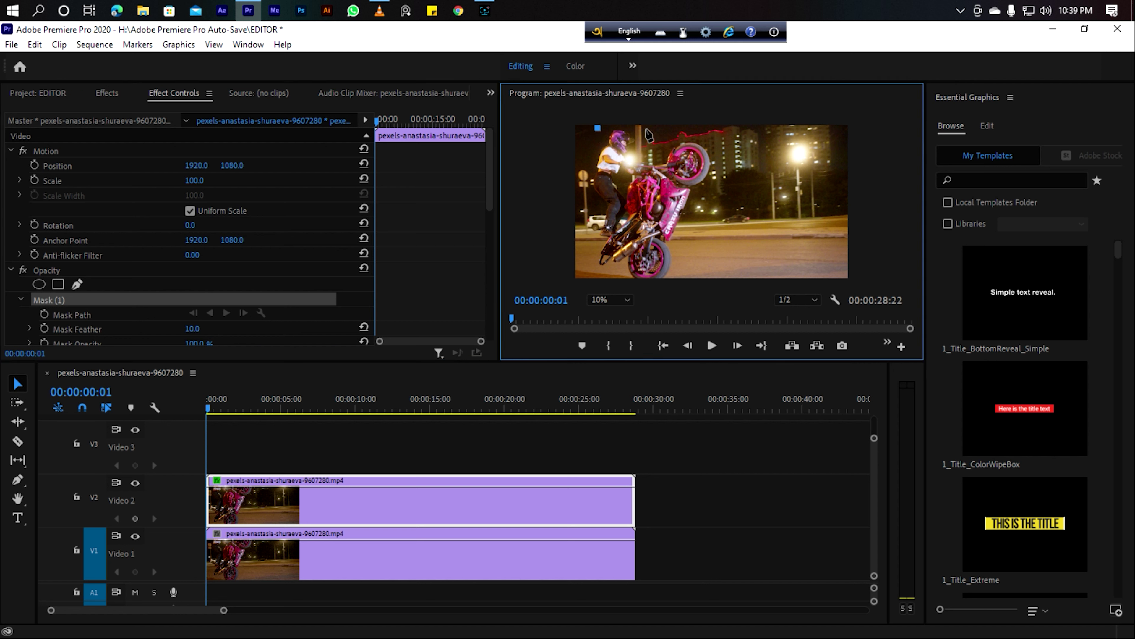
drag(645, 129, 654, 132)
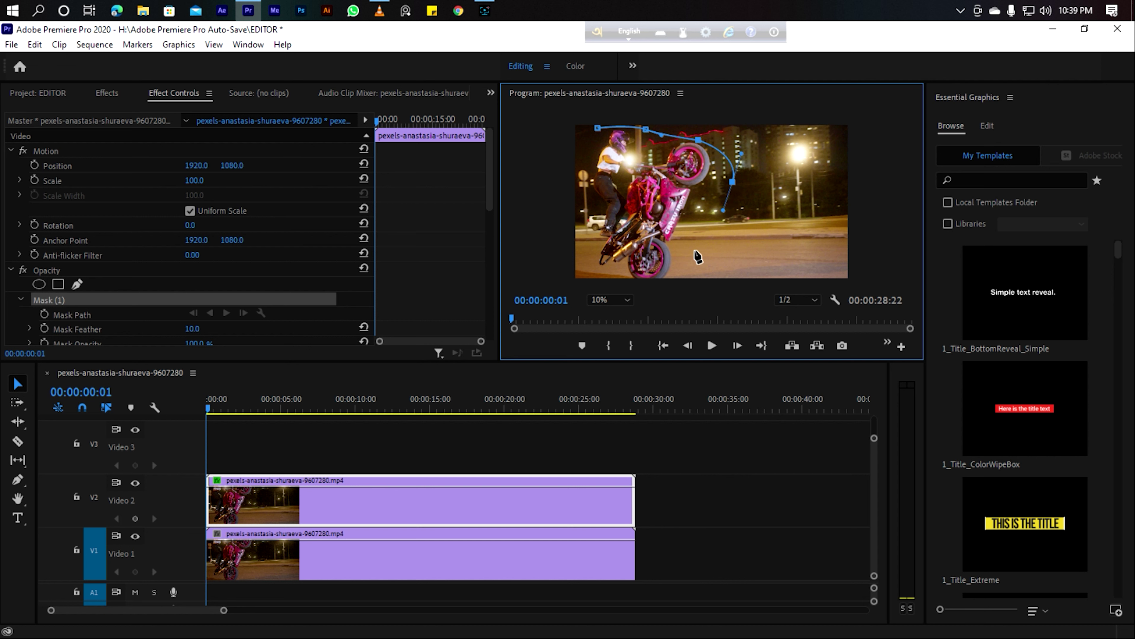
drag(597, 279, 588, 259)
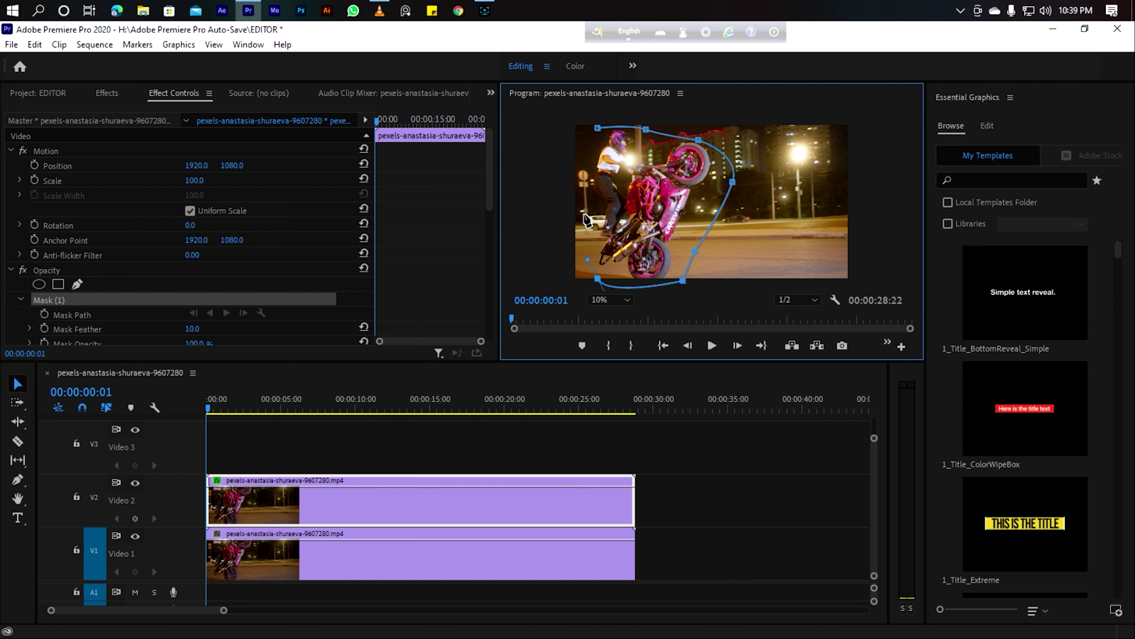
drag(597, 128, 614, 117)
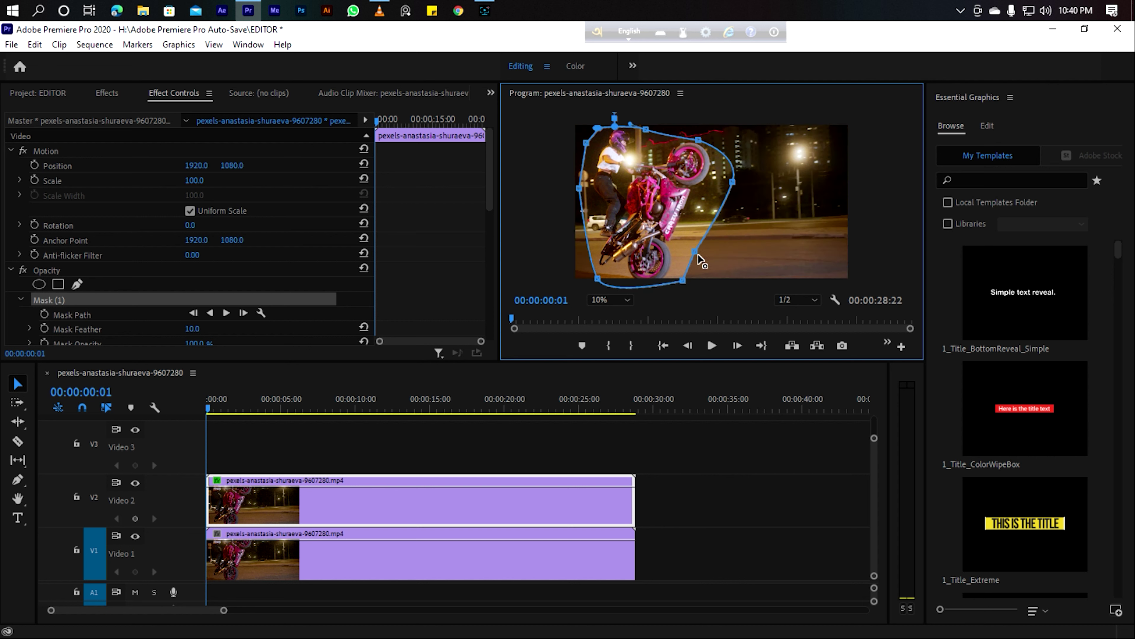
Adjust the mask's lower-right and upper points outward so the outline clears the rear wheel and front wheel
drag(695, 253, 708, 258)
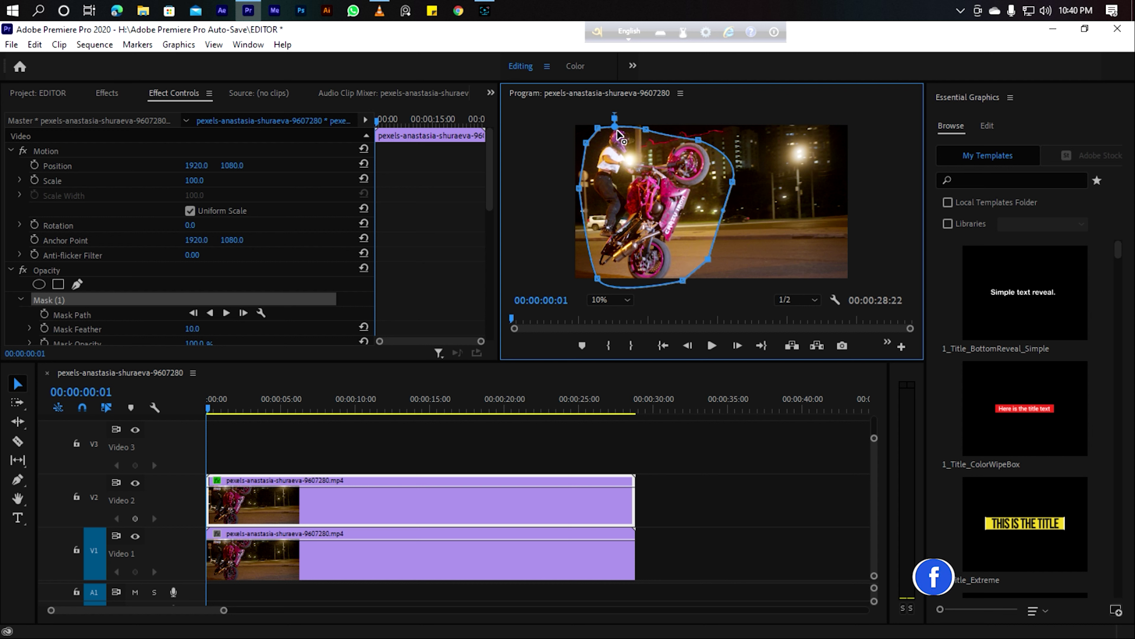
drag(646, 129, 649, 125)
drag(698, 140, 694, 136)
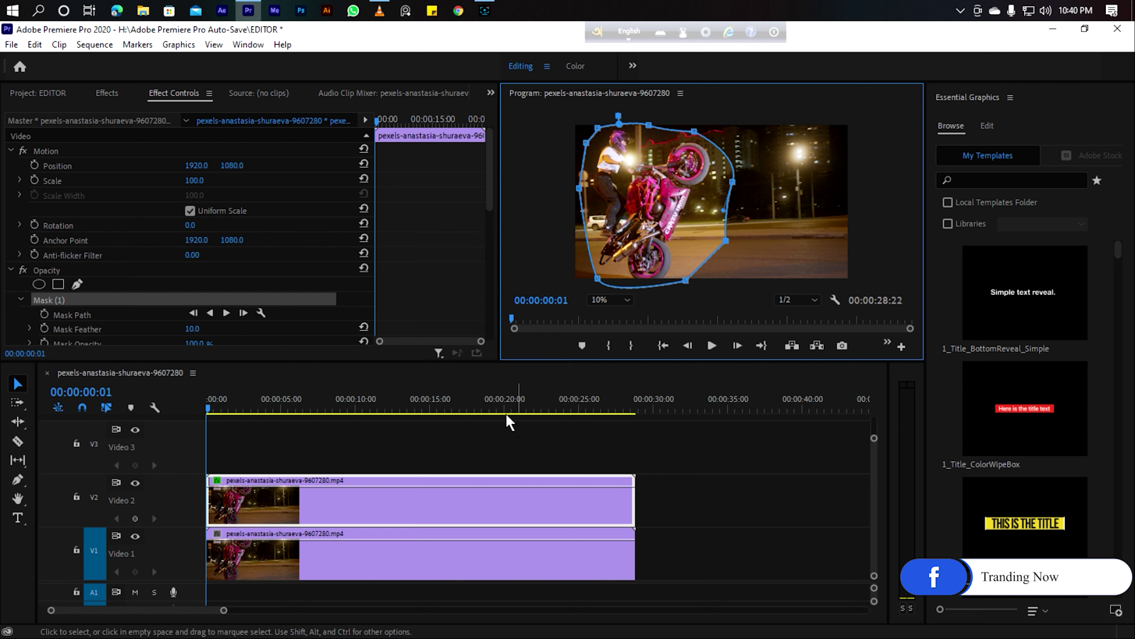
Enable Mask Path keyframing at 00:00:00:01 and set the mask feather to 179
drag(492, 175, 492, 202)
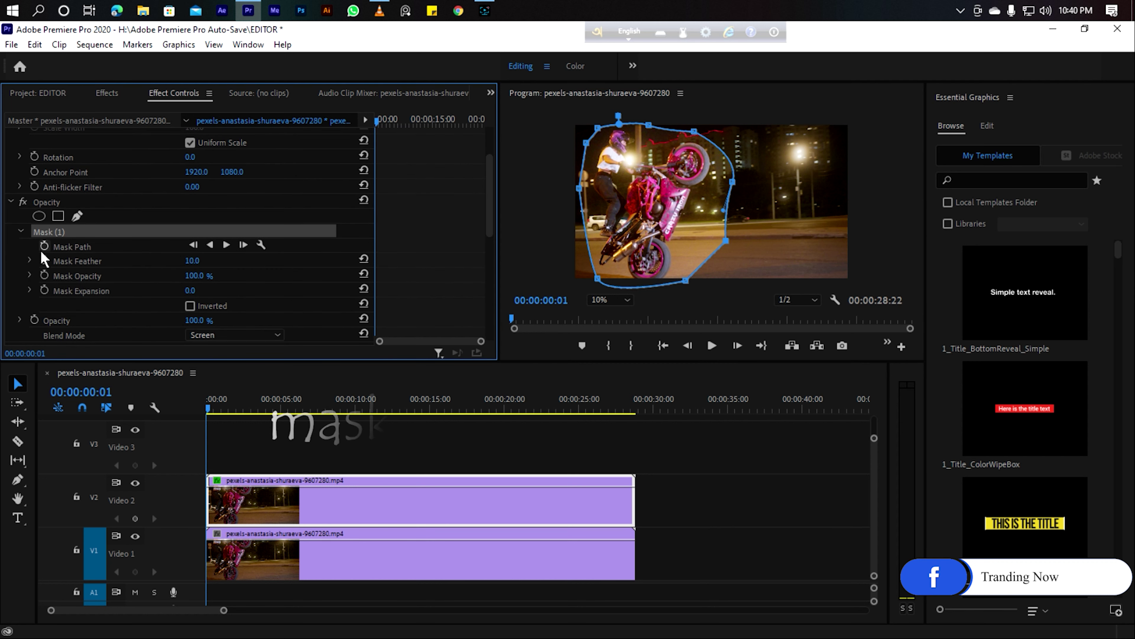
click(44, 247)
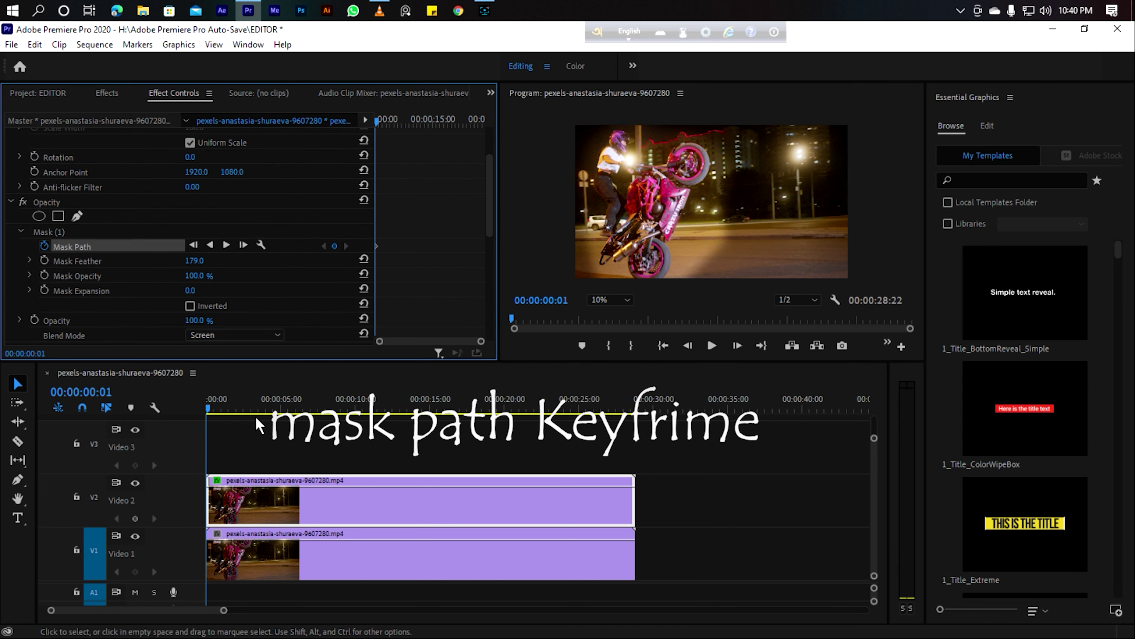
click(687, 520)
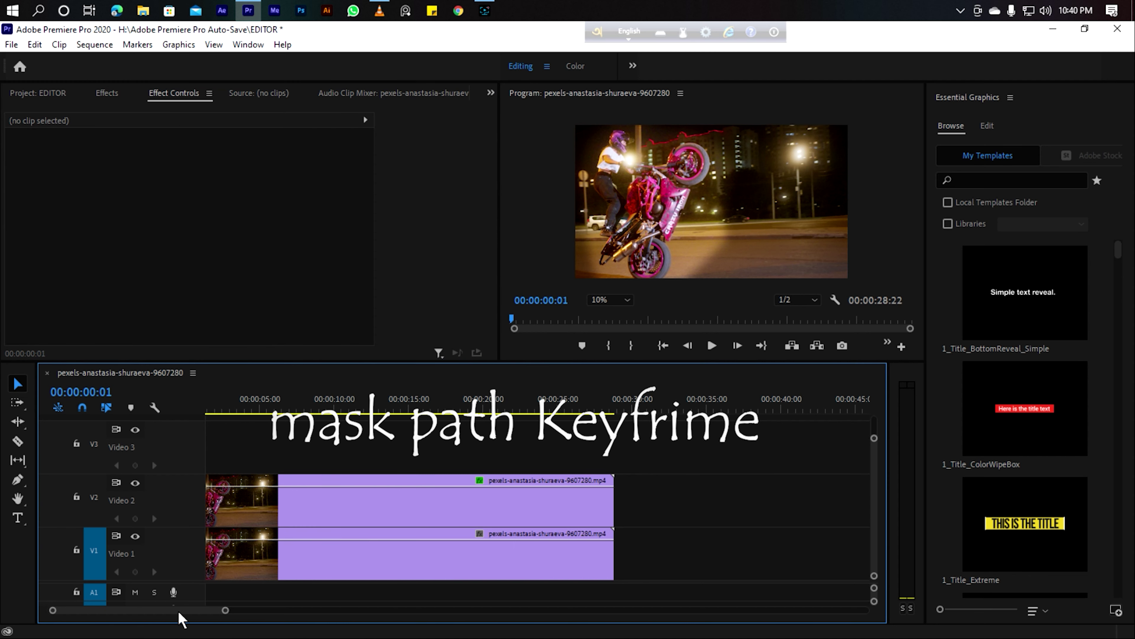
Advance to 00:00:00:14 and shift Mask (1) slightly to the right to follow the rider and motorcycle
click(428, 509)
key(shift+Right)
key(Right)
key(Right)
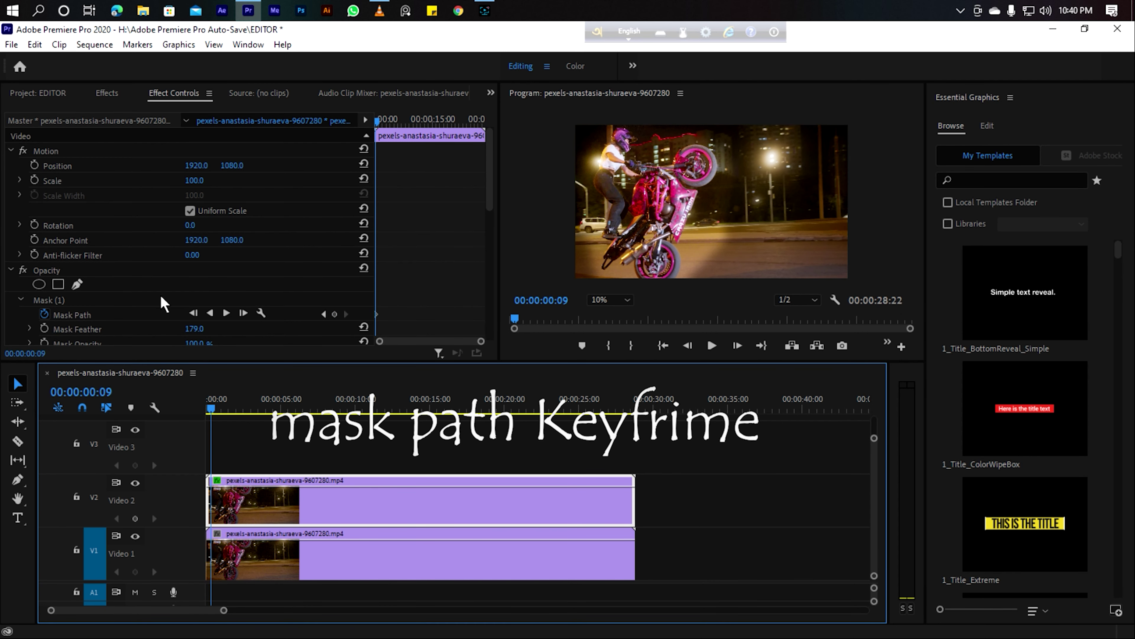
click(61, 300)
drag(678, 228, 634, 222)
click(250, 503)
key(Right)
key(Right)
key(Right)
key(Right)
key(Right)
key(Right)
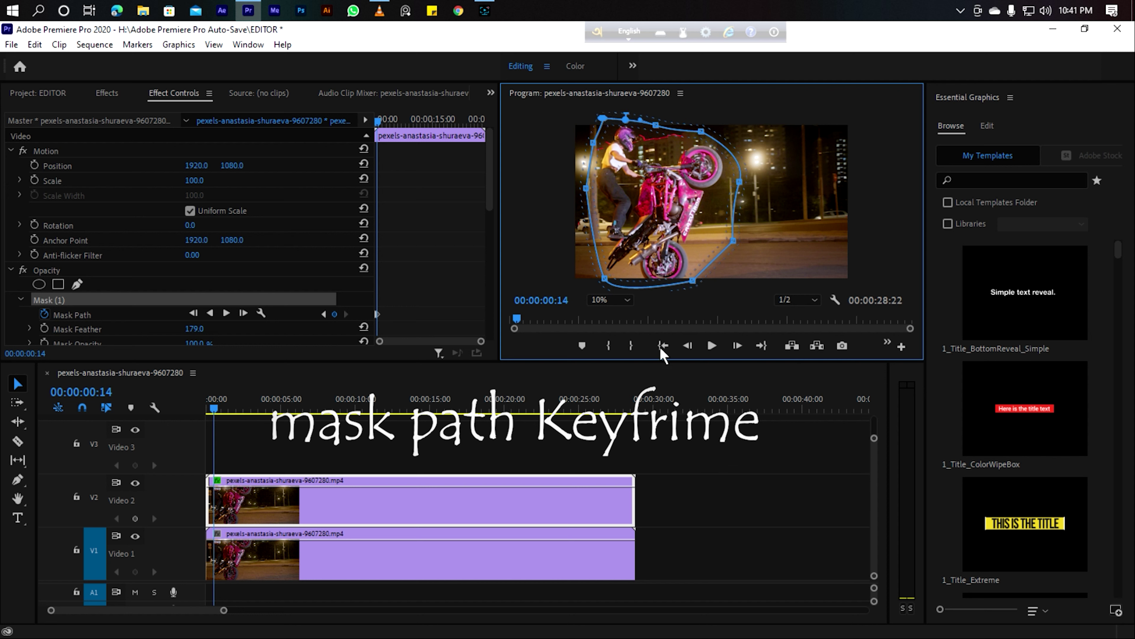
Advance to 00:00:01:00 and move the mask's lower-right bottom point outward below the rear wheel
click(393, 514)
key(Right)
key(Right)
key(Right)
key(Right)
key(Right)
key(Right)
key(Right)
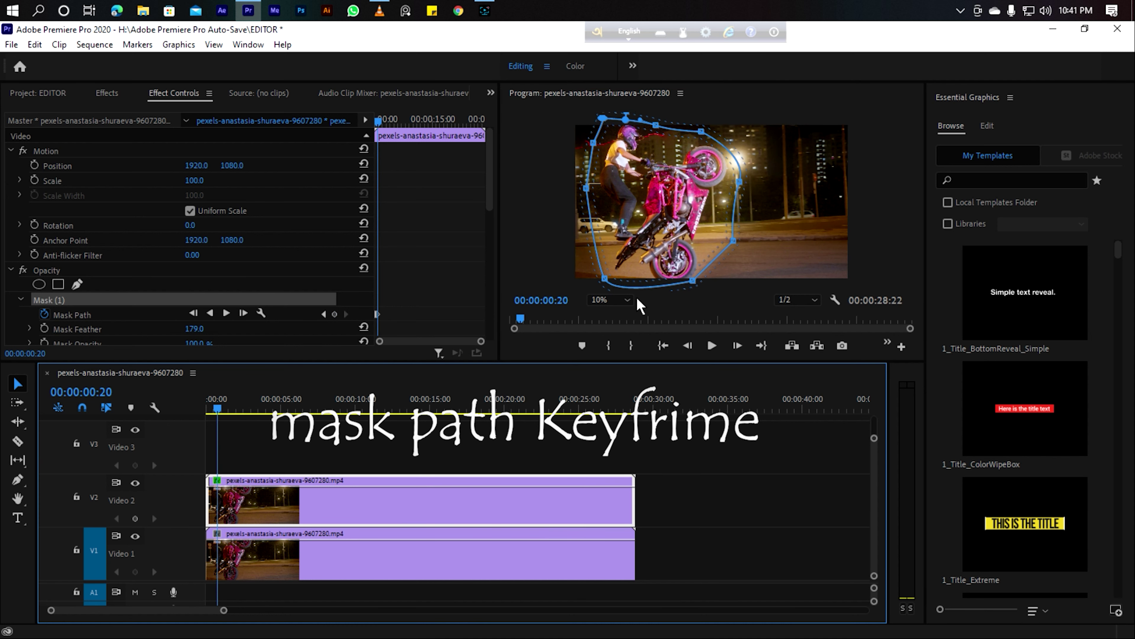
key(Right)
key(Right)
key(Right)
key(Right)
drag(693, 280, 701, 283)
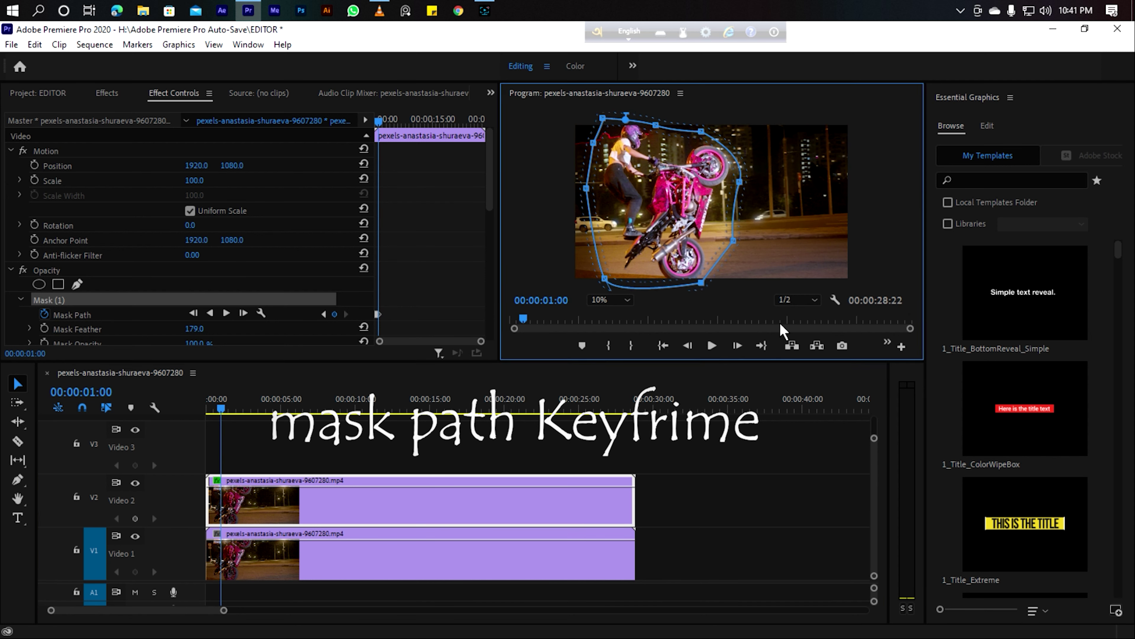
At 00:00:01:08, extend the mask's lower-right edge outward around the rear wheel
key(Right)
key(Right)
key(Right)
key(Right)
key(Right)
key(Right)
key(Right)
key(Right)
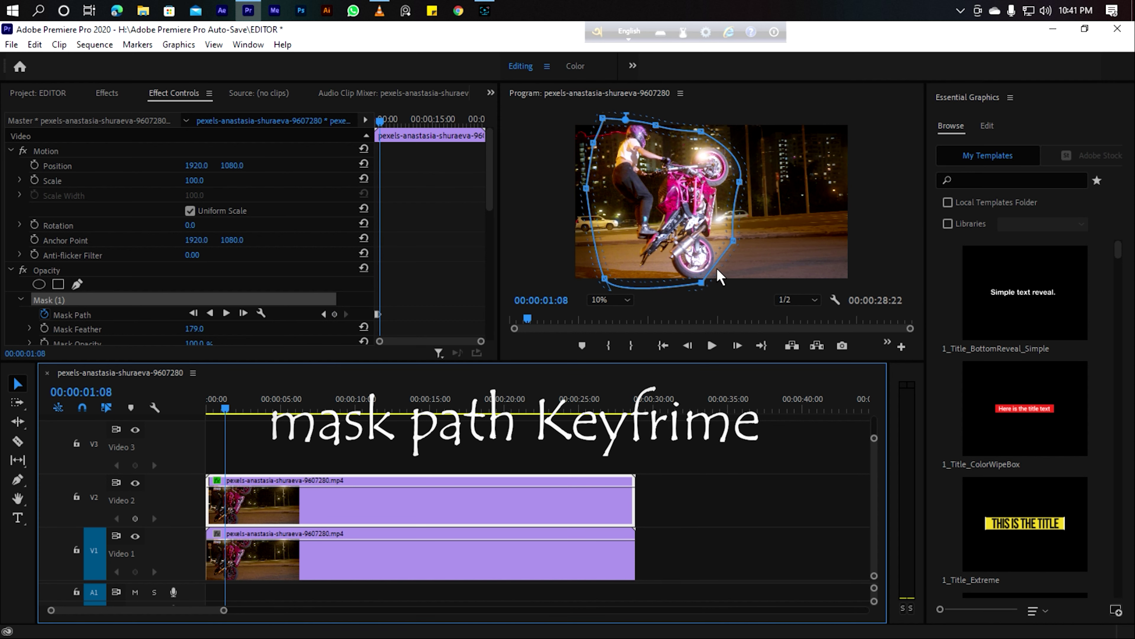
drag(718, 263, 732, 270)
Advance a few frames and raise the mask's top-edge point above the rider
click(626, 493)
key(Right)
key(Right)
key(Right)
key(Right)
key(Right)
drag(656, 125, 659, 119)
Step further ahead and widen the mask's lower-right side to keep the motorcycle inside
click(531, 492)
key(Right)
key(Right)
key(Right)
key(Right)
key(Right)
key(Right)
key(Right)
key(Right)
key(Right)
drag(734, 270, 758, 241)
Continue advancing the playhead and move the mask's upper-right corner up and outward
click(502, 514)
key(Right)
key(Right)
key(Right)
key(Right)
key(Right)
key(Right)
key(Right)
key(Right)
key(Right)
key(Right)
key(Right)
key(Right)
key(Right)
key(Right)
key(Right)
drag(701, 131, 709, 123)
Advance to 00:00:02:13 and move the mask's right-edge point outward past the motorcycle
click(527, 506)
key(Right)
key(Right)
key(Right)
key(Right)
key(Right)
key(Right)
drag(740, 182, 754, 181)
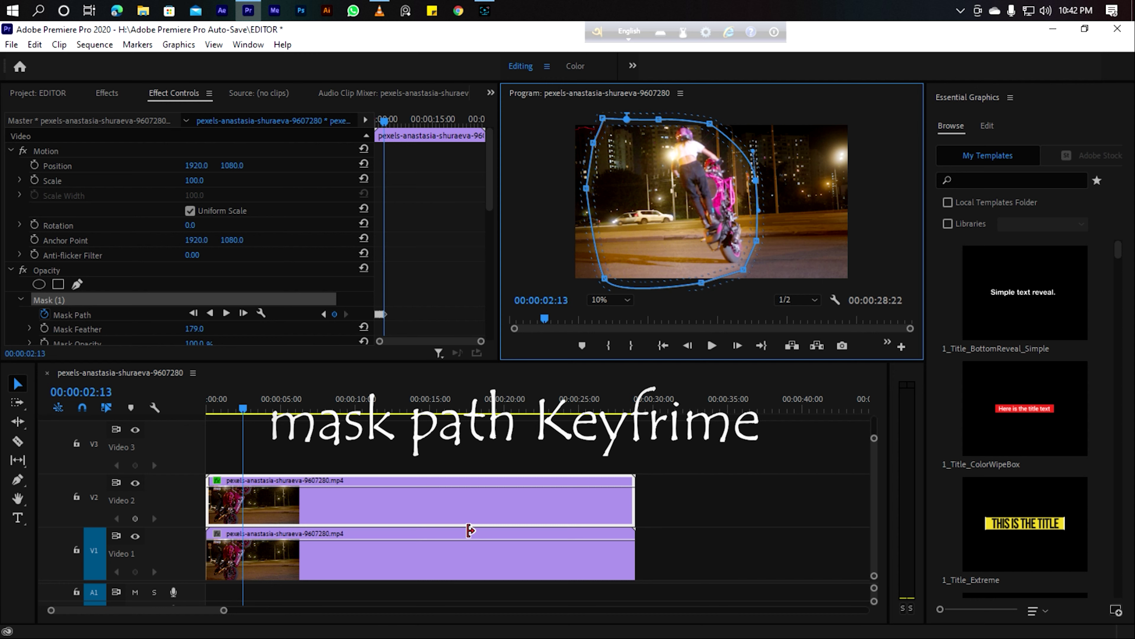
Advance the playhead past 00:00:02:13 and move the whole mask right to re-center it on the rider
key(Right)
key(Right)
key(Right)
key(Right)
key(Right)
key(Right)
key(Right)
key(Right)
key(Right)
key(Right)
key(Right)
key(Right)
drag(661, 187, 703, 186)
Advance to 00:00:06:23 and move the whole mask slightly left to follow the rider and motorcycle
click(435, 502)
key(Right)
key(Right)
key(Right)
key(Right)
key(Right)
key(Right)
key(Right)
key(Right)
key(Right)
key(Right)
key(Right)
key(Right)
key(Right)
key(Right)
key(Right)
key(Right)
key(Right)
key(Right)
key(Right)
key(Right)
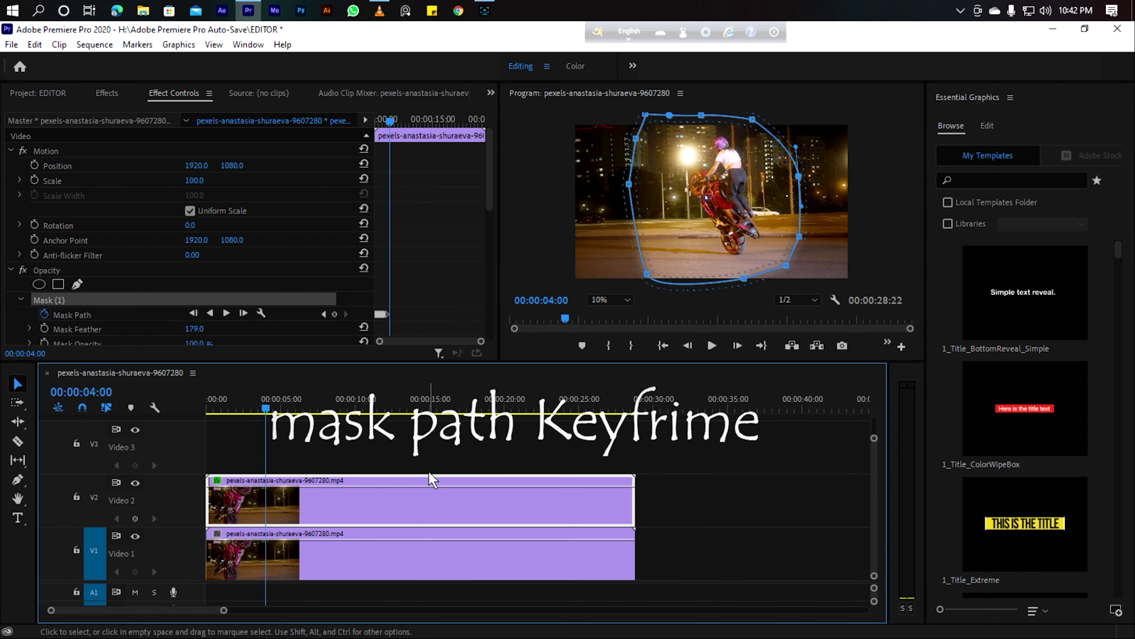
key(Right)
key(Right)
key(Right)
key(Right)
key(Right)
key(Right)
key(Right)
key(Right)
key(Right)
key(Right)
key(Right)
key(Right)
key(Right)
key(Right)
key(Right)
key(Right)
key(Right)
key(Right)
key(Right)
key(Right)
drag(778, 285, 763, 287)
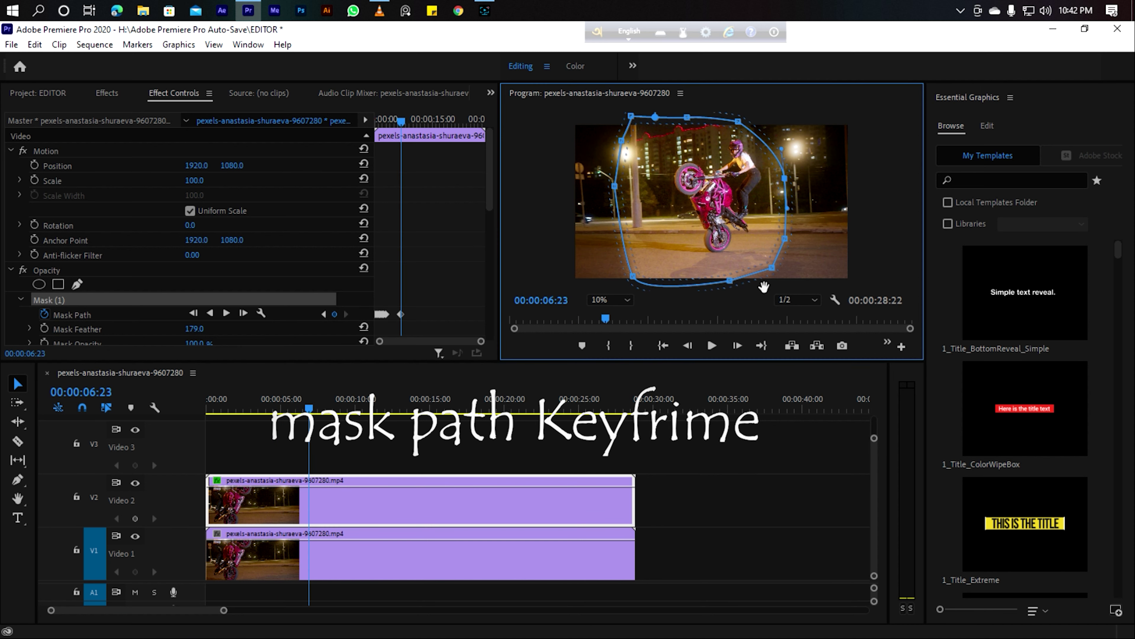
Advance the playhead past 00:00:06:23 and move the whole mask left to follow the rider
click(504, 529)
key(Right)
key(Right)
key(Right)
key(Right)
key(Right)
key(Right)
key(Right)
key(Right)
key(Right)
key(Right)
key(Right)
key(Right)
key(Right)
key(Right)
key(Right)
key(Right)
key(Right)
key(Right)
key(Right)
key(Right)
drag(732, 243, 656, 254)
Advance to 00:00:09:21 and move the mask's top point up above the rider's helmet
click(510, 494)
key(Right)
key(Right)
key(Right)
key(Right)
key(Right)
key(Right)
key(Right)
key(Right)
key(Right)
key(Right)
key(Right)
key(Right)
key(Right)
key(Right)
key(Right)
key(Right)
key(Right)
key(Right)
key(Right)
key(Right)
key(Right)
key(Right)
key(Right)
click(566, 491)
key(Right)
key(Right)
key(Right)
key(Right)
key(Right)
key(Right)
drag(686, 114, 688, 105)
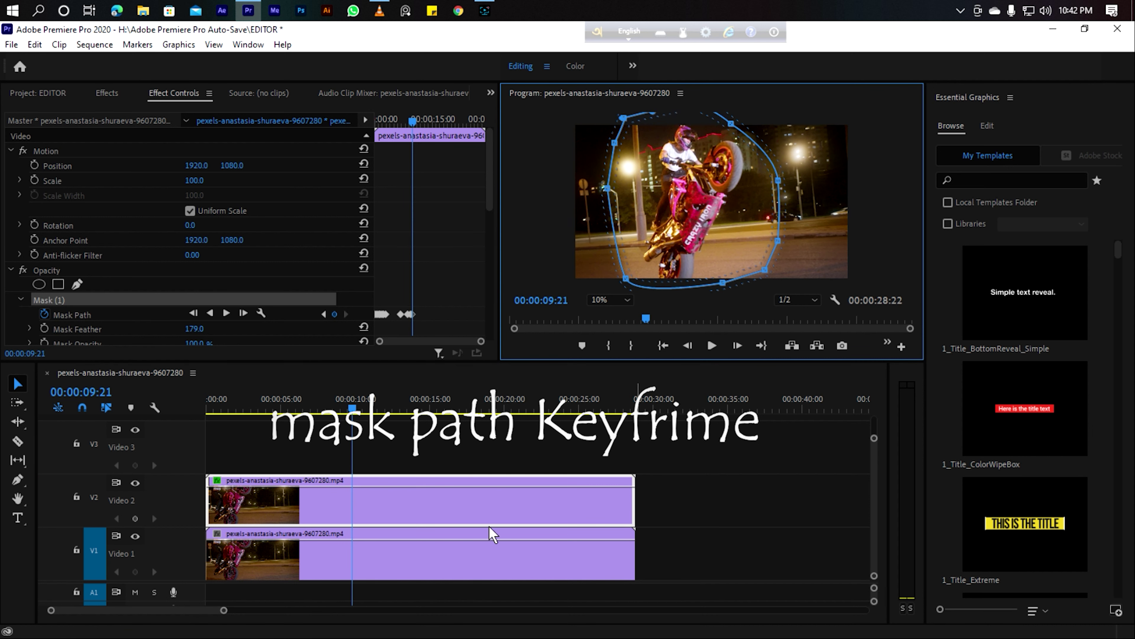
Advance to 00:00:10:00 and move the whole mask slightly right
click(474, 500)
key(Right)
key(Right)
key(Right)
key(Right)
drag(673, 260, 681, 260)
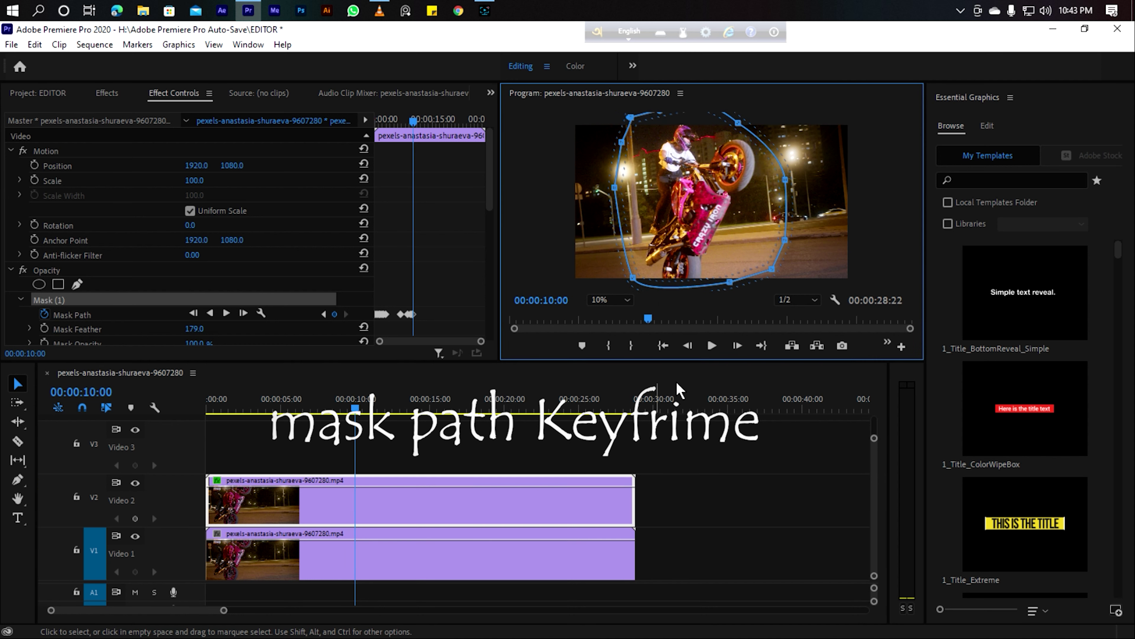
Advance to 00:00:10:06 and move the whole mask right and slightly down to follow the motorcycle
click(551, 501)
key(Right)
key(Right)
key(Right)
key(Right)
key(Right)
key(Right)
drag(752, 140, 767, 150)
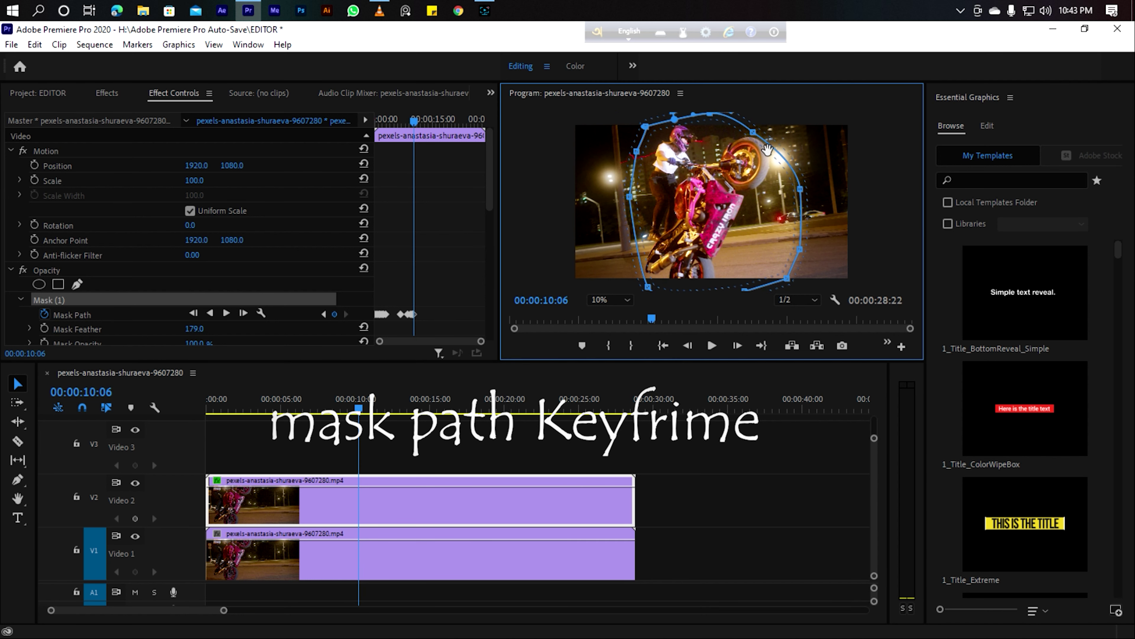
Advance to 00:00:10:09, extend the mask's upper-right corner outward and nudge the whole mask slightly right and up
click(519, 514)
key(Right)
key(Right)
key(Right)
drag(694, 216, 697, 214)
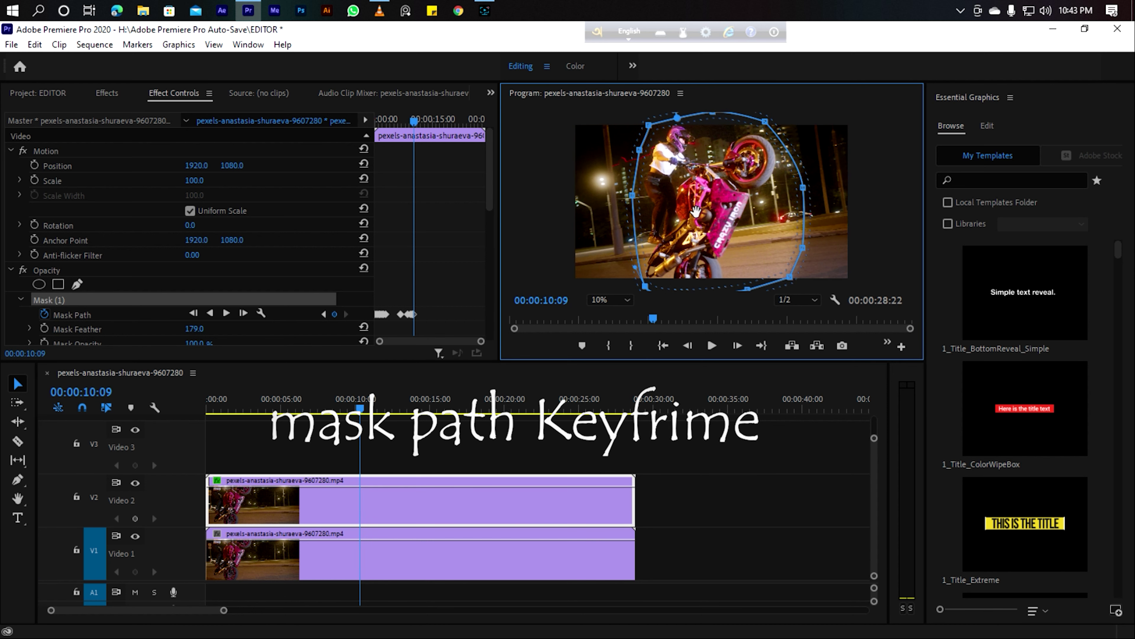
Advance to 00:00:10:14 and move the mask's right-edge points and both right corners outward past the motorcycle
click(529, 514)
key(Right)
key(Right)
key(Right)
key(Right)
key(Right)
drag(808, 187, 825, 186)
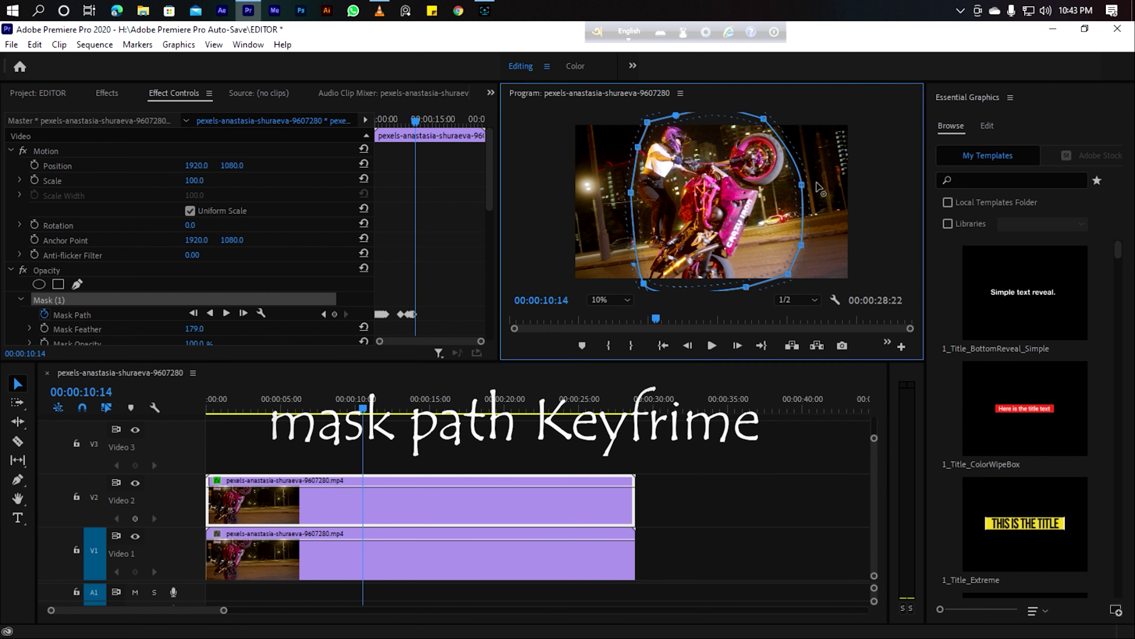
drag(778, 110, 783, 106)
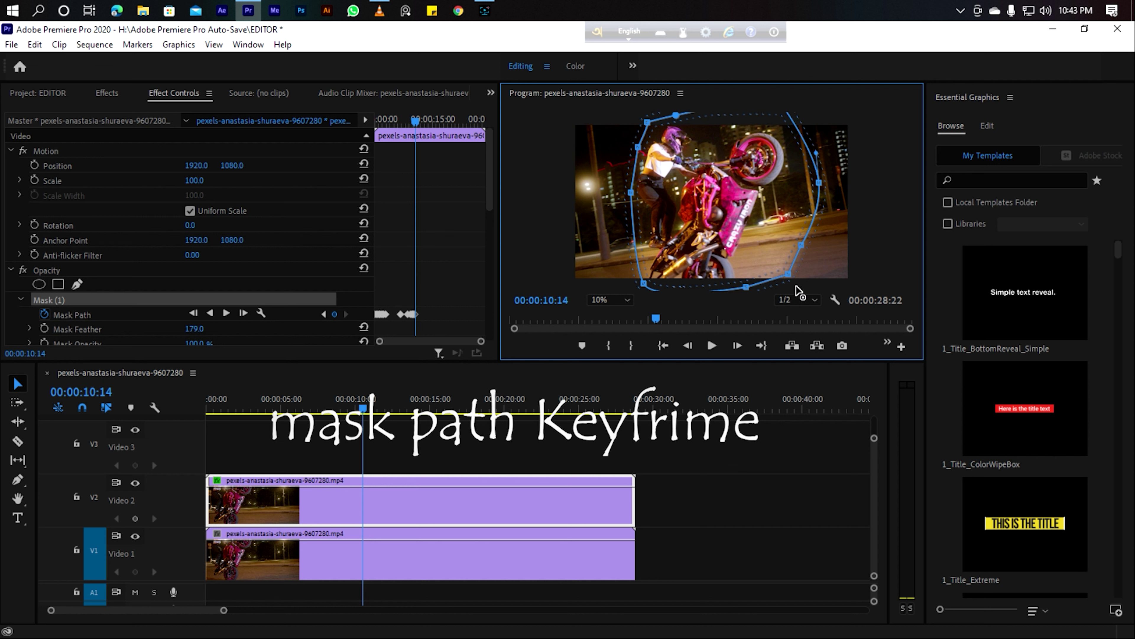
drag(788, 274, 805, 290)
drag(805, 244, 821, 248)
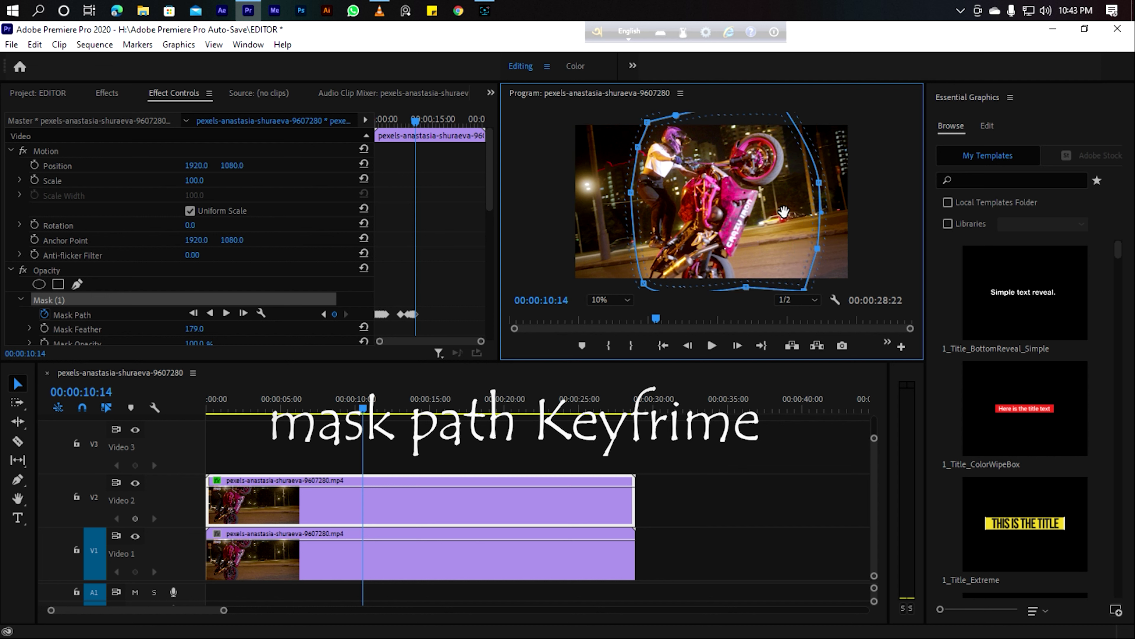
Move the whole mask left to re-center it on the rider and check the frames around 00:00:10:18
drag(784, 211, 770, 212)
key(shift+Right)
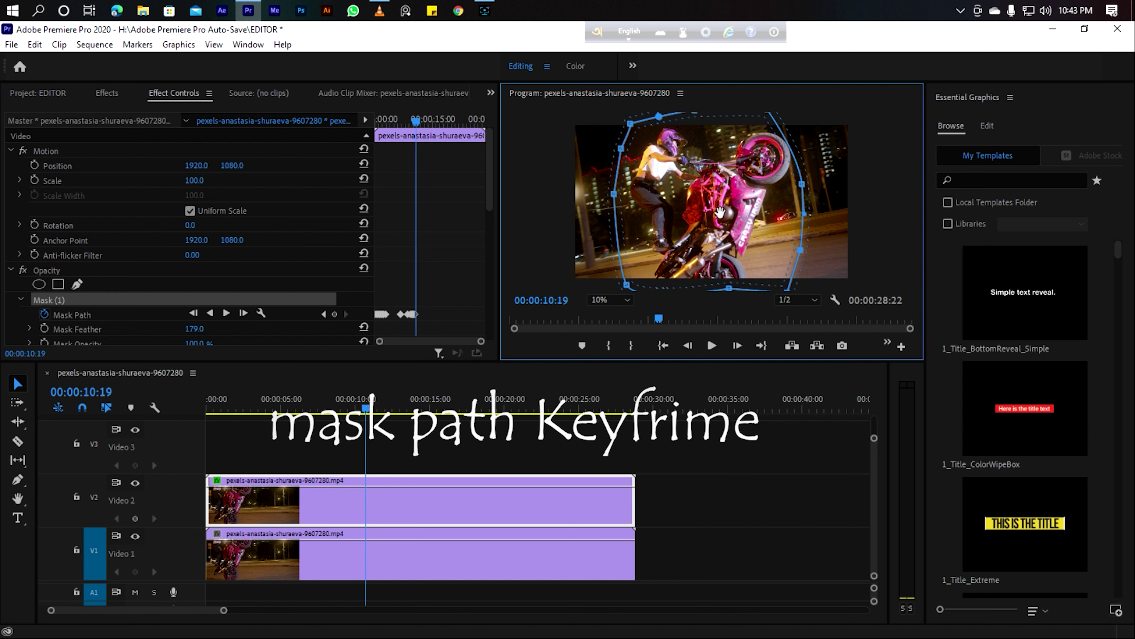
click(457, 510)
key(Left)
key(Left)
key(Left)
key(Left)
key(Right)
key(Right)
key(Right)
key(Right)
key(Right)
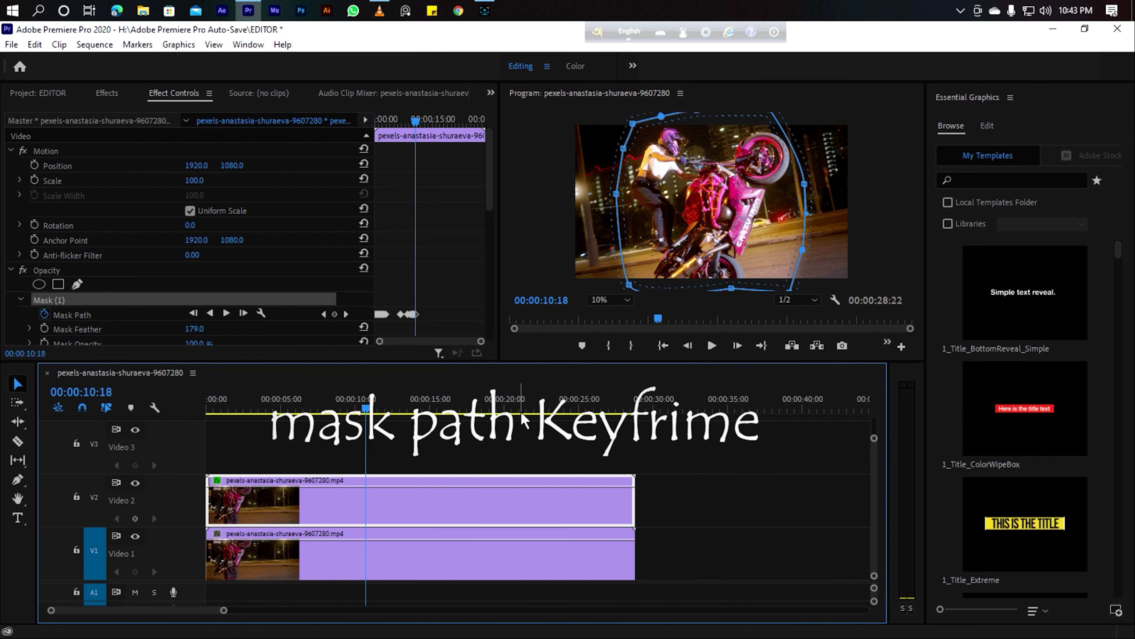
Advance to 00:00:10:23 and move the whole mask slightly up
key(Right)
key(Right)
key(Right)
drag(696, 227, 715, 215)
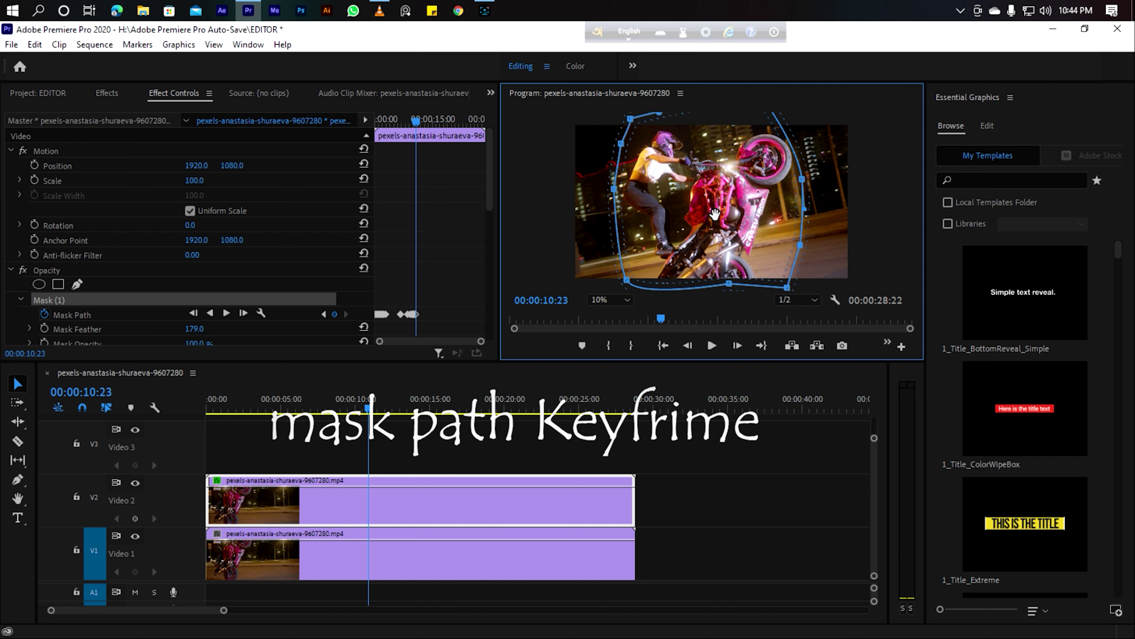
Advance a few frames past 00:00:10:23 and move the mask's right-edge point slightly outward around the front wheel
click(512, 495)
key(Right)
key(Right)
key(Right)
key(Right)
click(811, 184)
Play through the clip to 00:00:18:03 and move the whole mask right to cover the front wheel
click(487, 509)
key(Right)
key(Right)
key(Right)
key(Right)
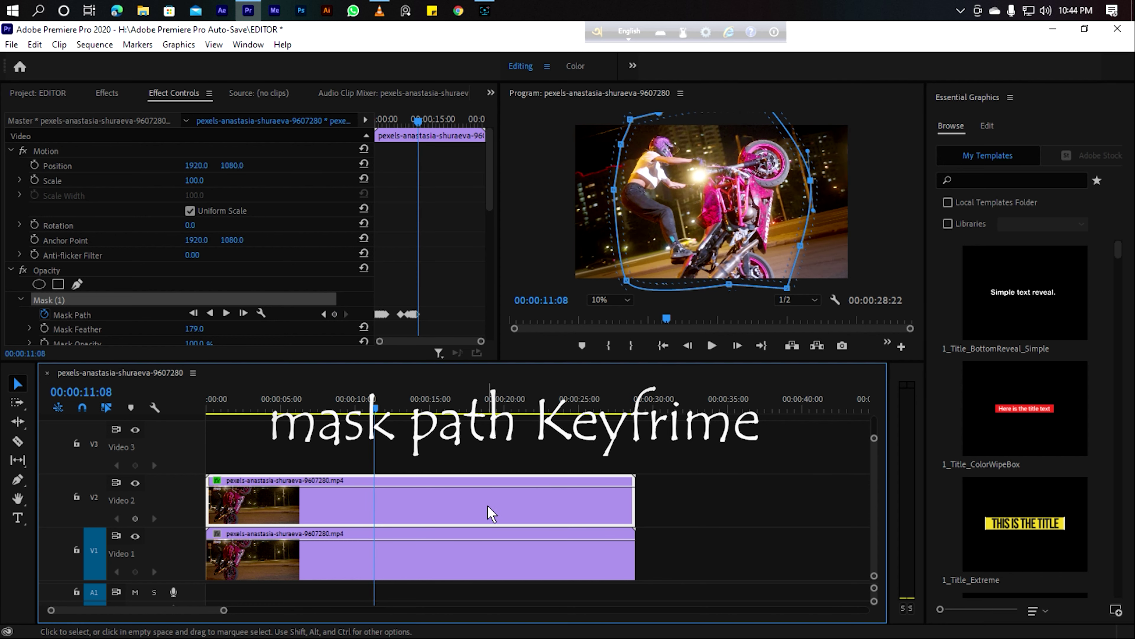
key(space)
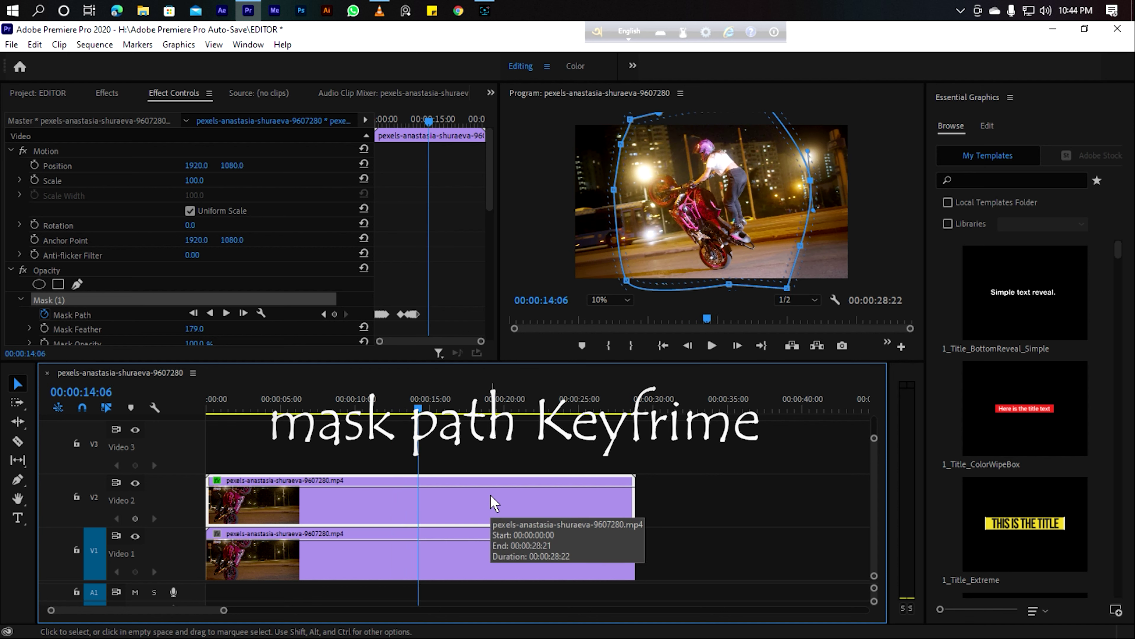
key(space)
drag(465, 410, 451, 413)
key(space)
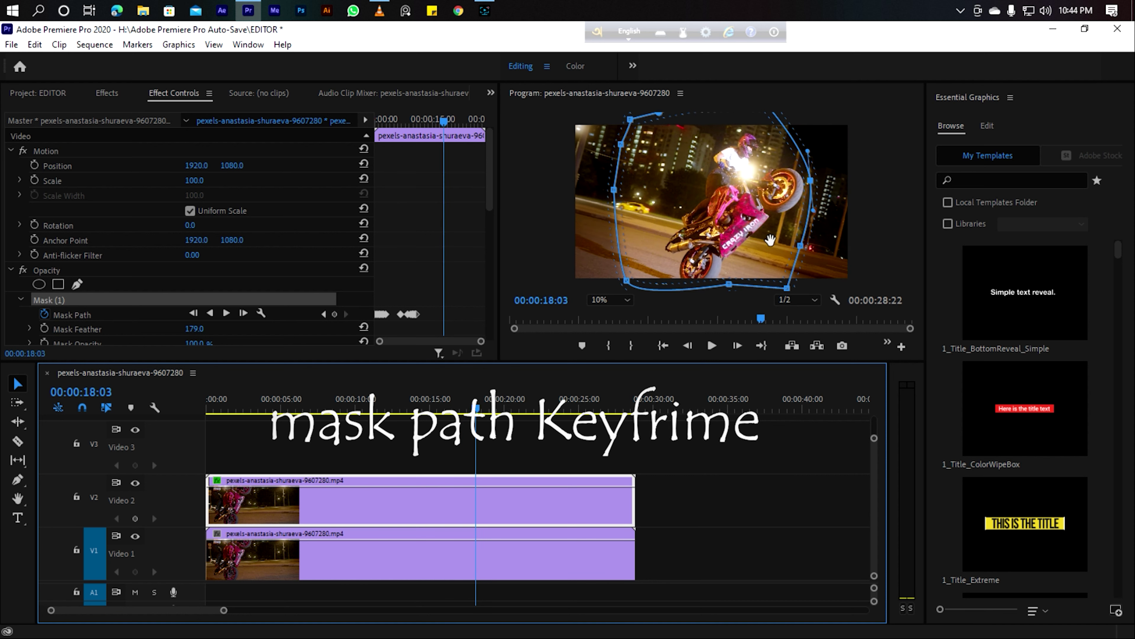
drag(769, 240, 789, 243)
Play past 00:00:18:03 and move the whole mask left and up to follow the rider
click(561, 482)
key(space)
key(space)
drag(718, 270, 662, 250)
Advance from 00:00:18:03 to 00:00:21:04 and move the whole mask left to follow the rider
click(531, 499)
key(space)
key(space)
click(541, 515)
key(space)
key(space)
key(Right)
key(Right)
key(Right)
key(Right)
key(Right)
key(Right)
key(Right)
key(Right)
key(Right)
key(Right)
key(Right)
key(Right)
key(Right)
key(Right)
key(Right)
key(Right)
key(Right)
click(586, 520)
key(Right)
key(Right)
key(Right)
key(Right)
key(Right)
key(Right)
key(Right)
key(Right)
key(Right)
key(Right)
key(Right)
key(Right)
key(Right)
key(Right)
Advance to 00:00:21:14 and shift the whole mask slightly further left around the motorcycle
click(575, 509)
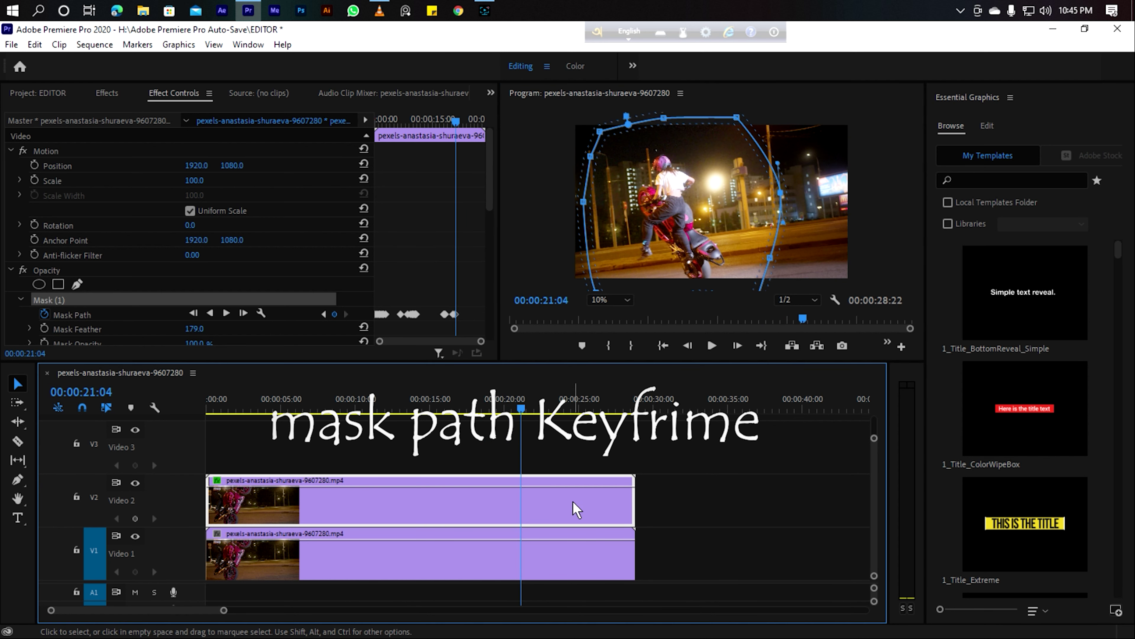
key(Right)
key(Right)
key(Right)
key(Right)
key(Right)
key(Right)
key(Right)
key(Right)
key(Right)
key(Right)
drag(742, 221, 739, 222)
Zoom the timeline and the keyframe view in on the clip's last part and return to the mask path keyframe at 00:00:21:14
click(580, 498)
key(Down)
drag(558, 405, 553, 405)
drag(223, 610, 200, 616)
drag(481, 341, 461, 348)
click(324, 313)
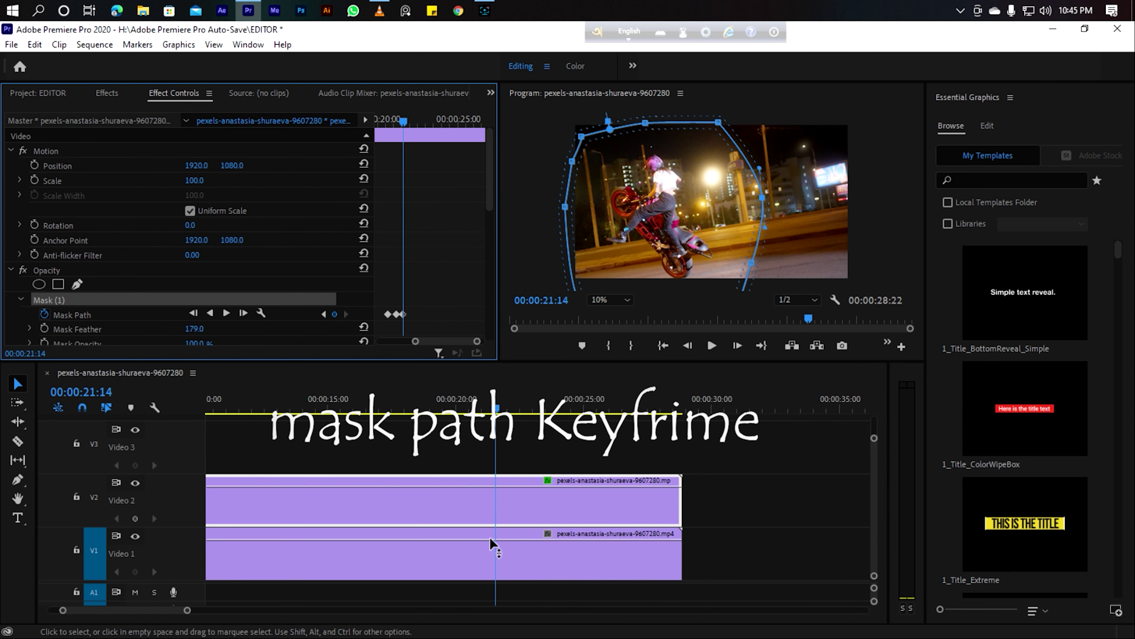
Play on to 00:00:24:19, moving the whole mask right and up to keep the rider inside it
key(space)
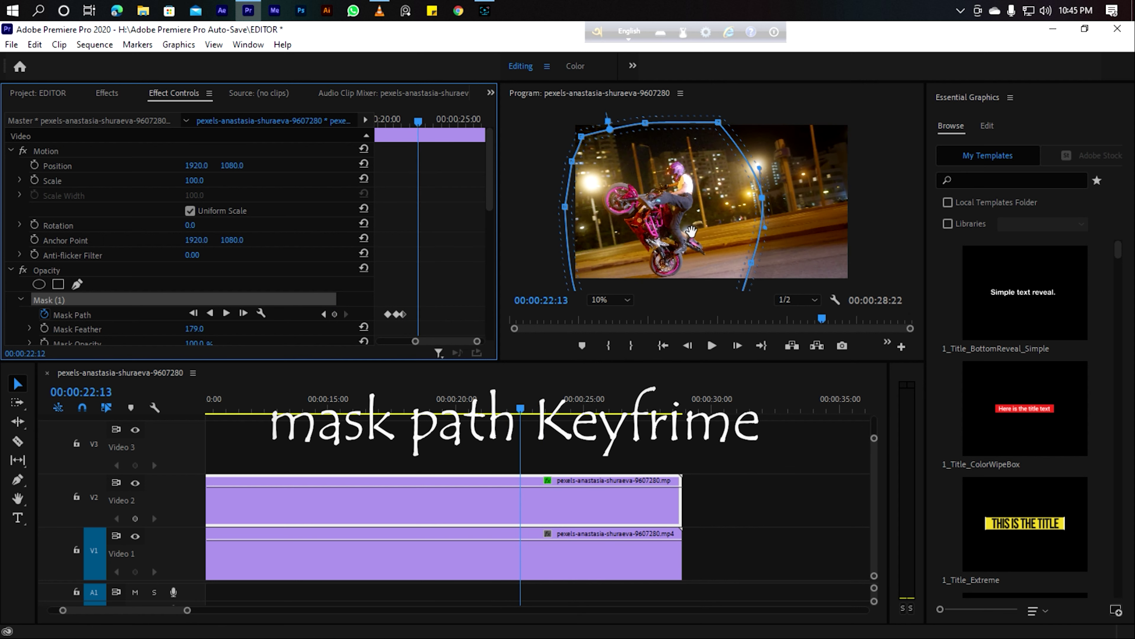
key(space)
drag(705, 216, 731, 197)
click(547, 509)
key(space)
key(space)
drag(670, 258, 695, 258)
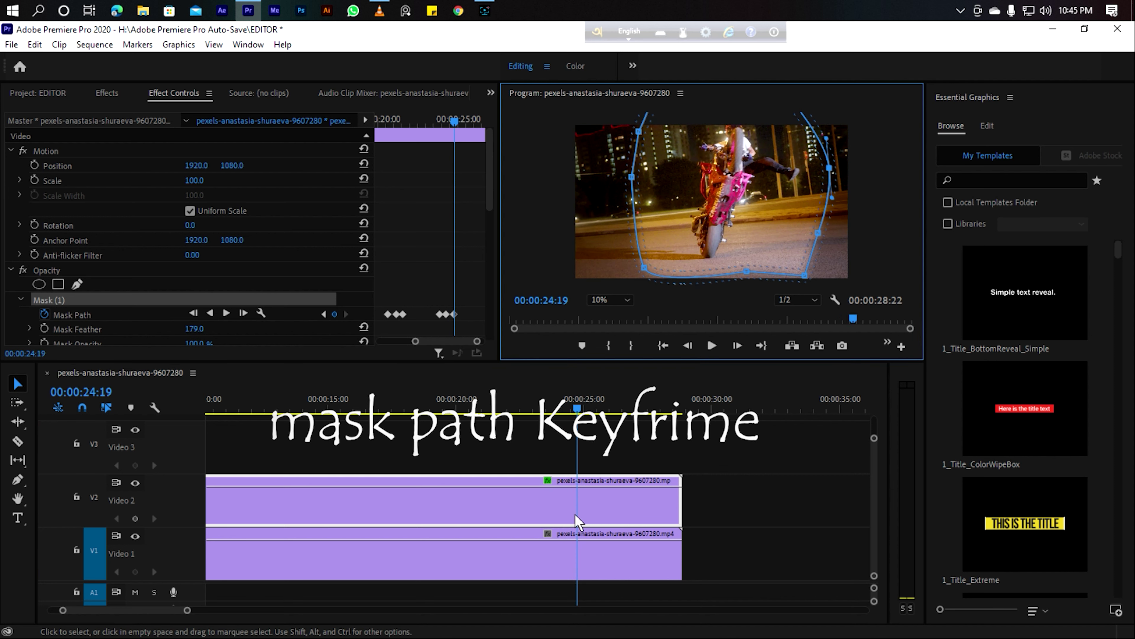
Advance to 00:00:26:03, move the whole mask right over the motorcycle, and pull its bottom point slightly down below the wheel
click(625, 498)
key(Right)
drag(808, 191, 754, 218)
click(633, 494)
key(Right)
click(613, 505)
key(Right)
key(Right)
key(Right)
key(Right)
key(Right)
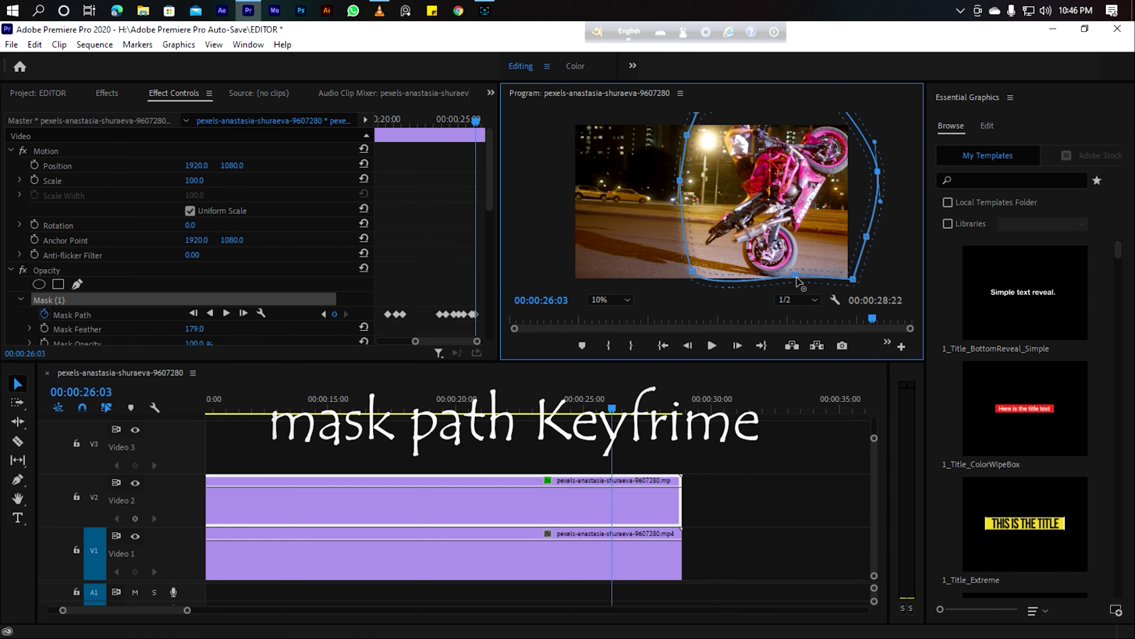
Advance past 00:00:26:19 to about 00:00:27:17 and move the whole mask slightly left around the rider
click(632, 514)
key(space)
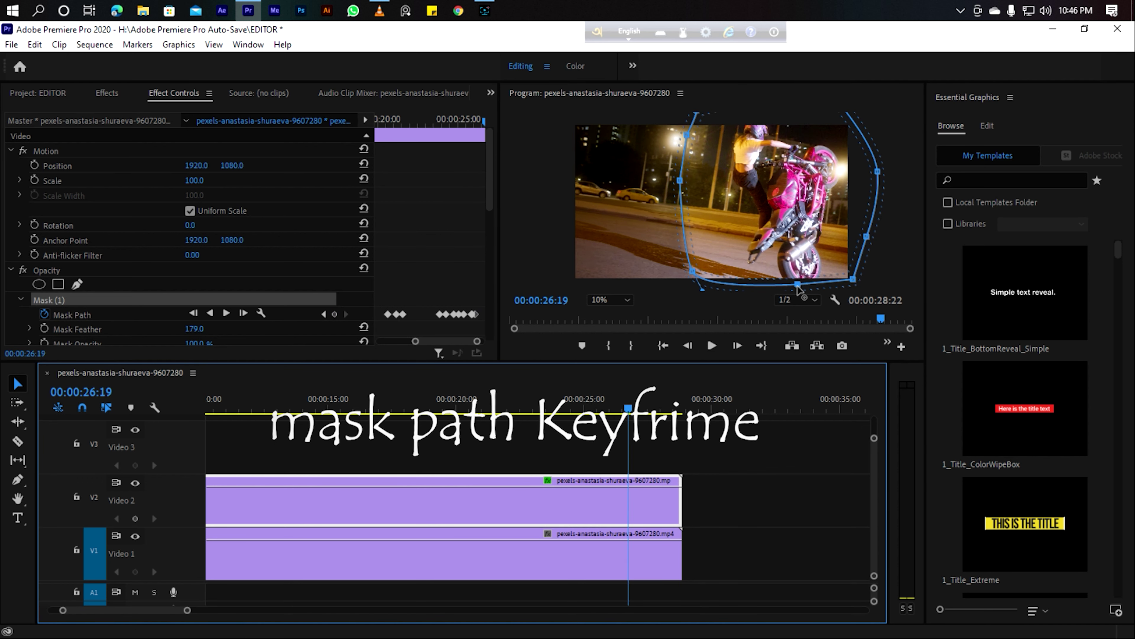
key(Left)
key(Left)
key(Left)
key(Left)
key(Left)
key(Left)
key(Left)
key(Left)
key(Left)
key(Left)
key(Left)
key(Left)
click(777, 186)
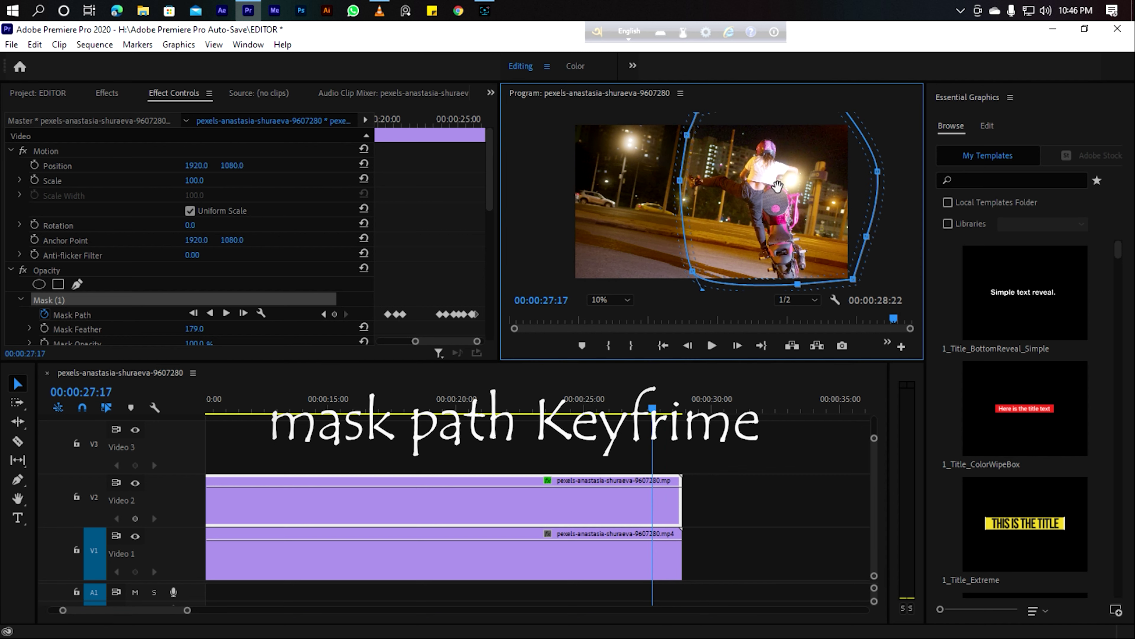
drag(655, 404, 645, 402)
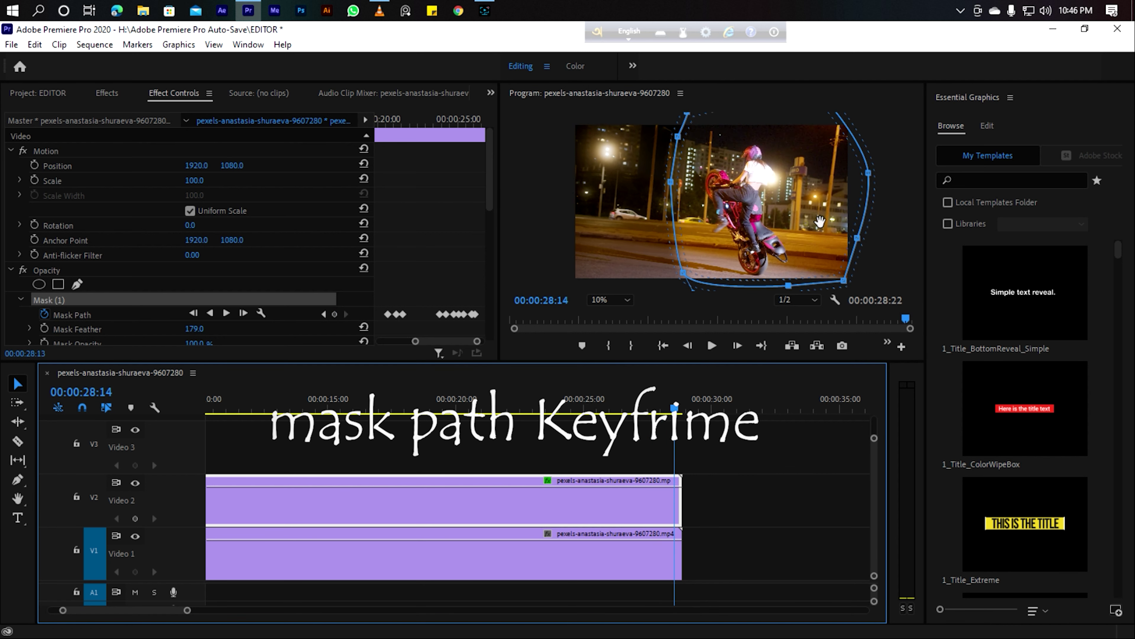
Check the mask at the clip's end, return to 00:00:00:00, and display the top clip's Extract and VR Glow settings
click(677, 406)
click(683, 409)
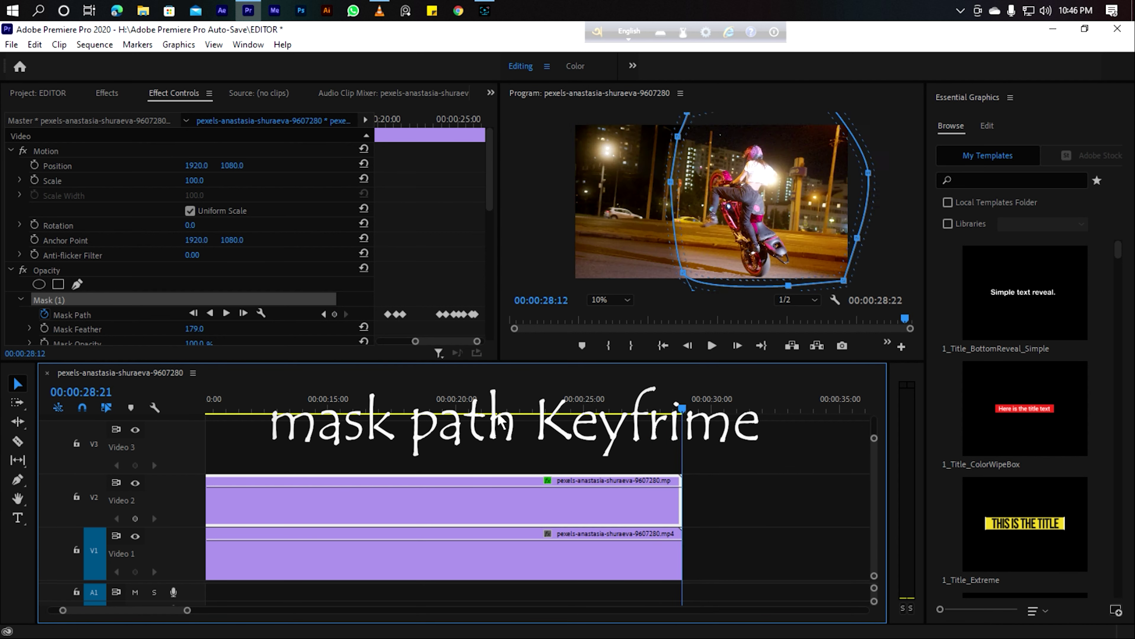
drag(187, 611, 298, 611)
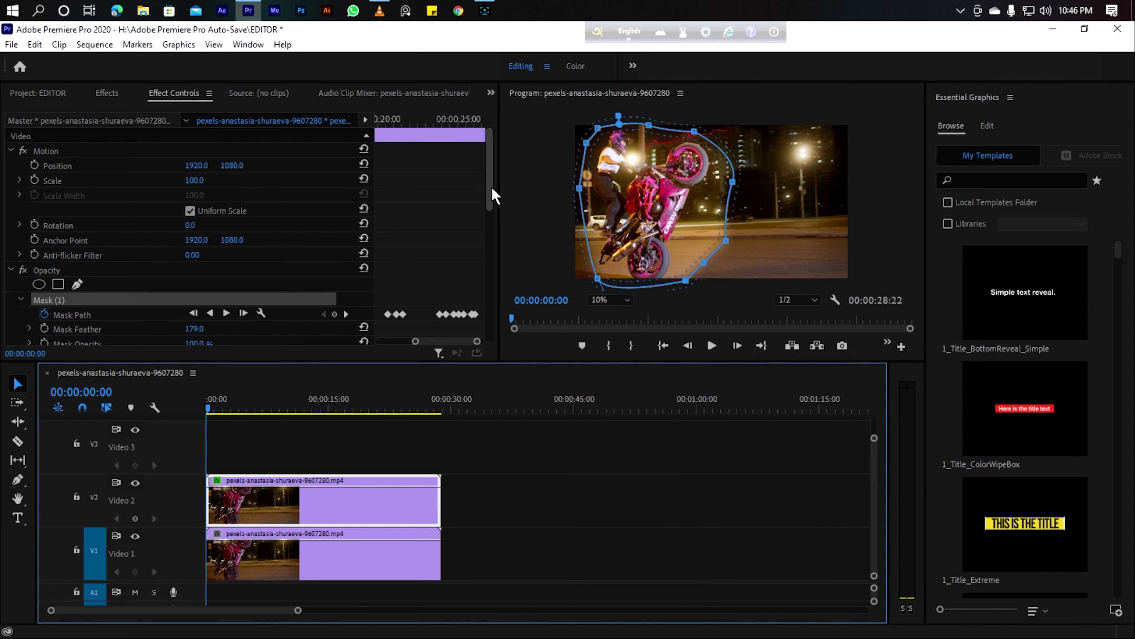
scroll(87, 207, down, 5)
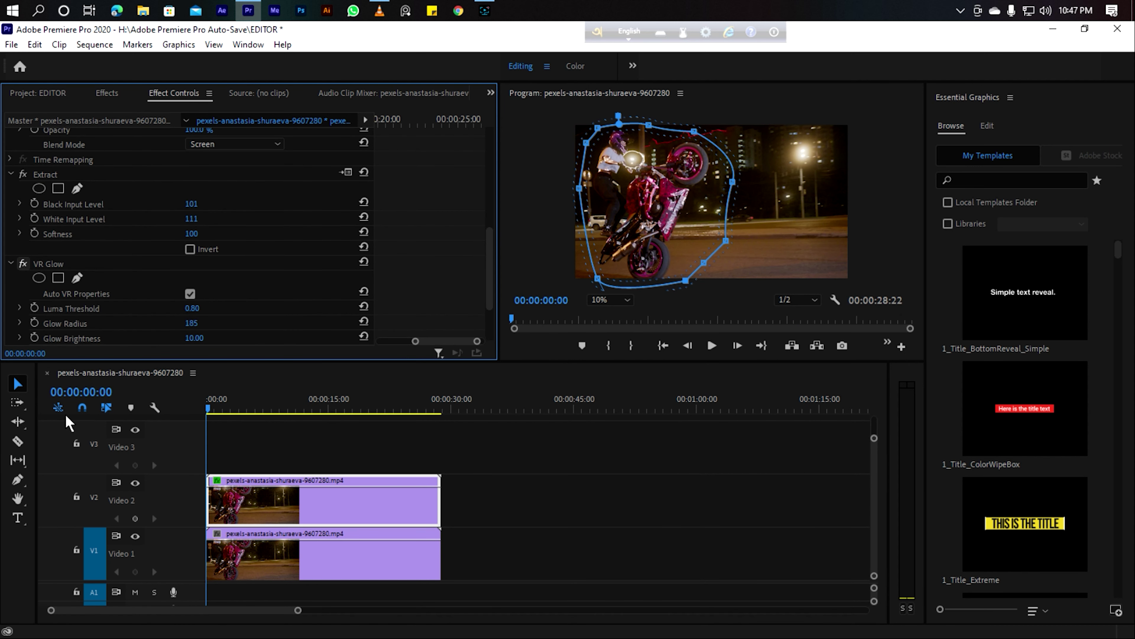